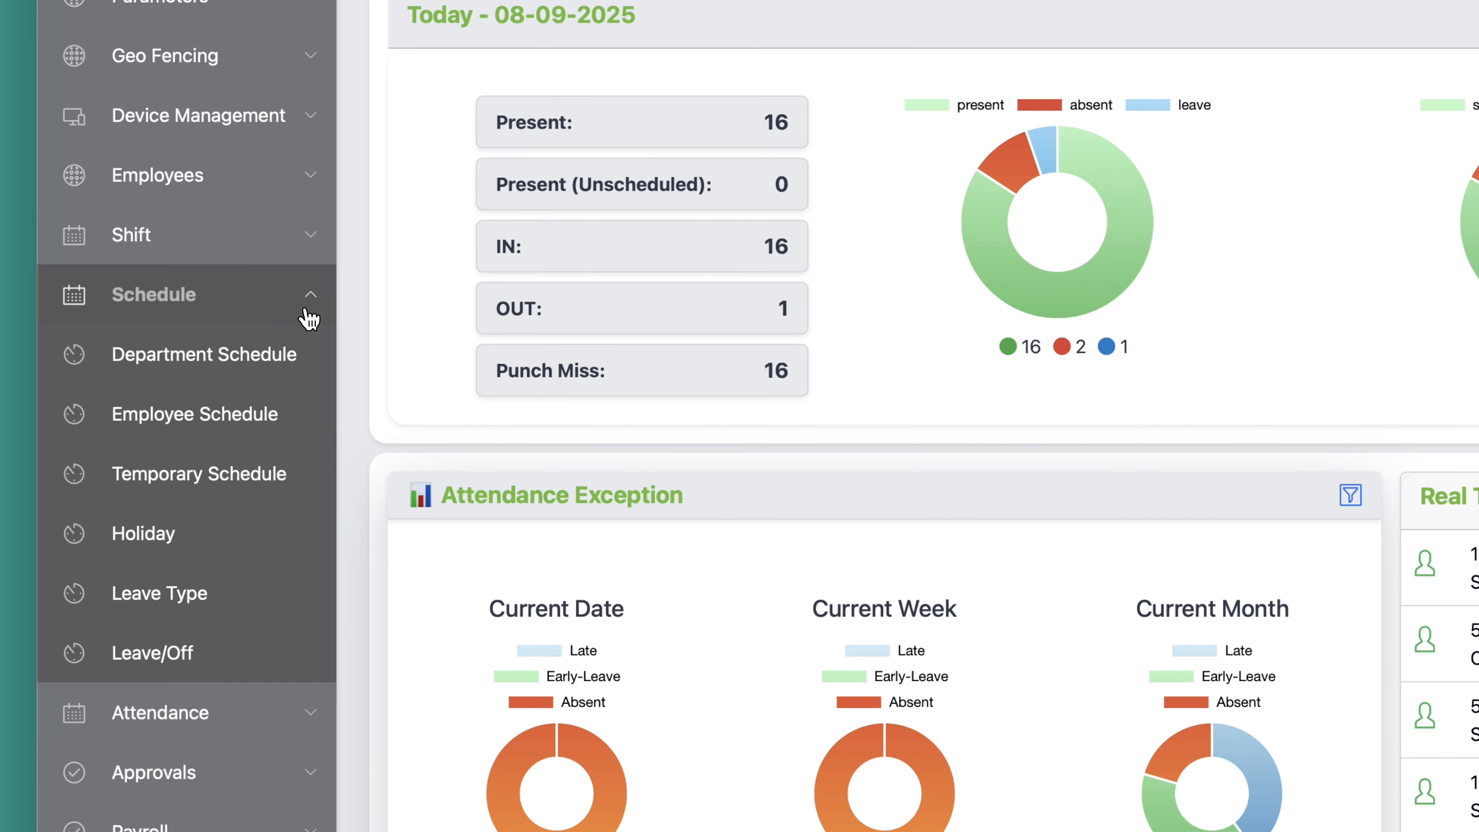
Step: Start a new department schedule running from 09/01/2025 to 09/30/2025
click(300, 367)
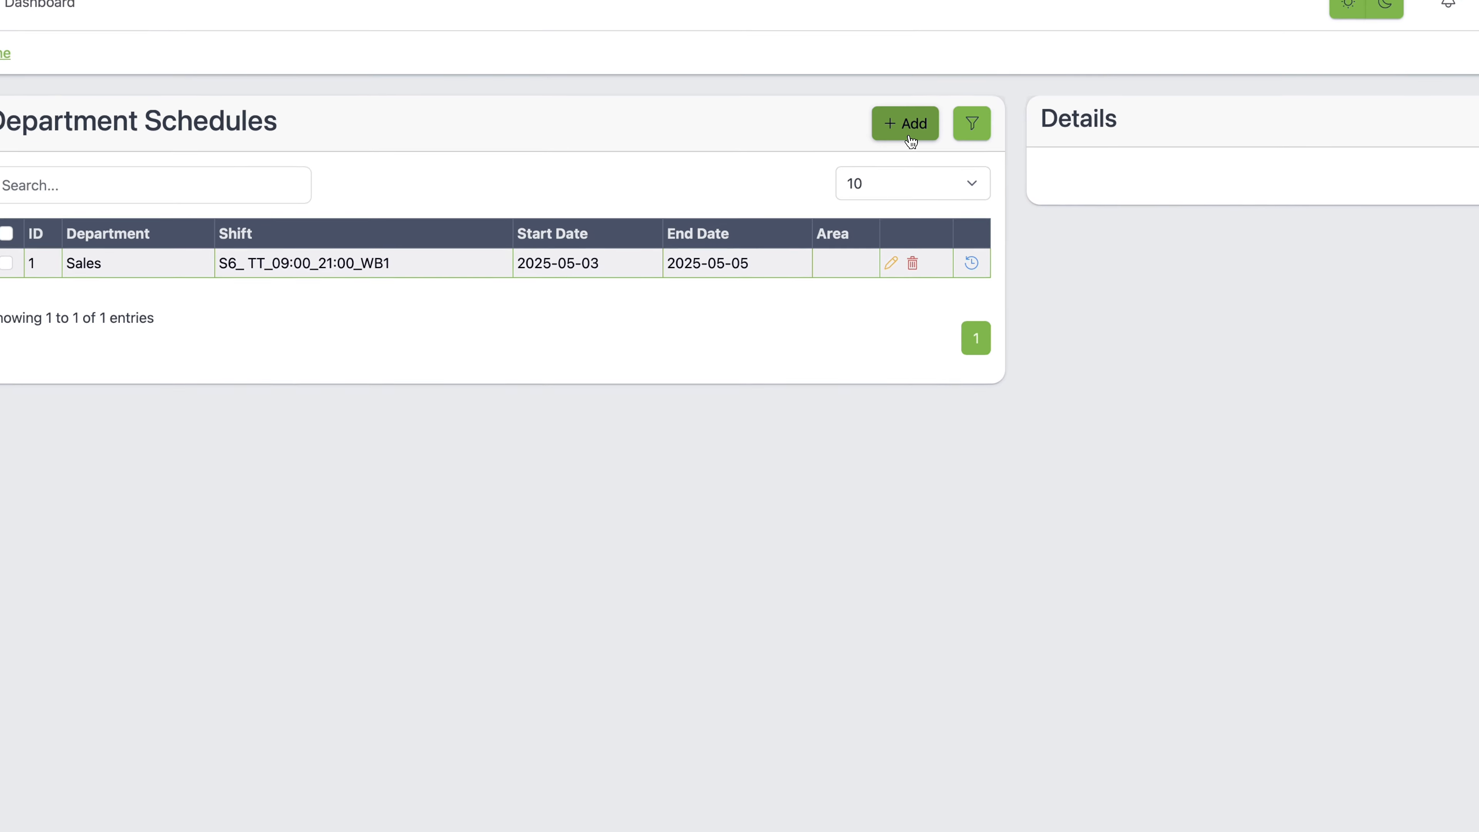
click(947, 198)
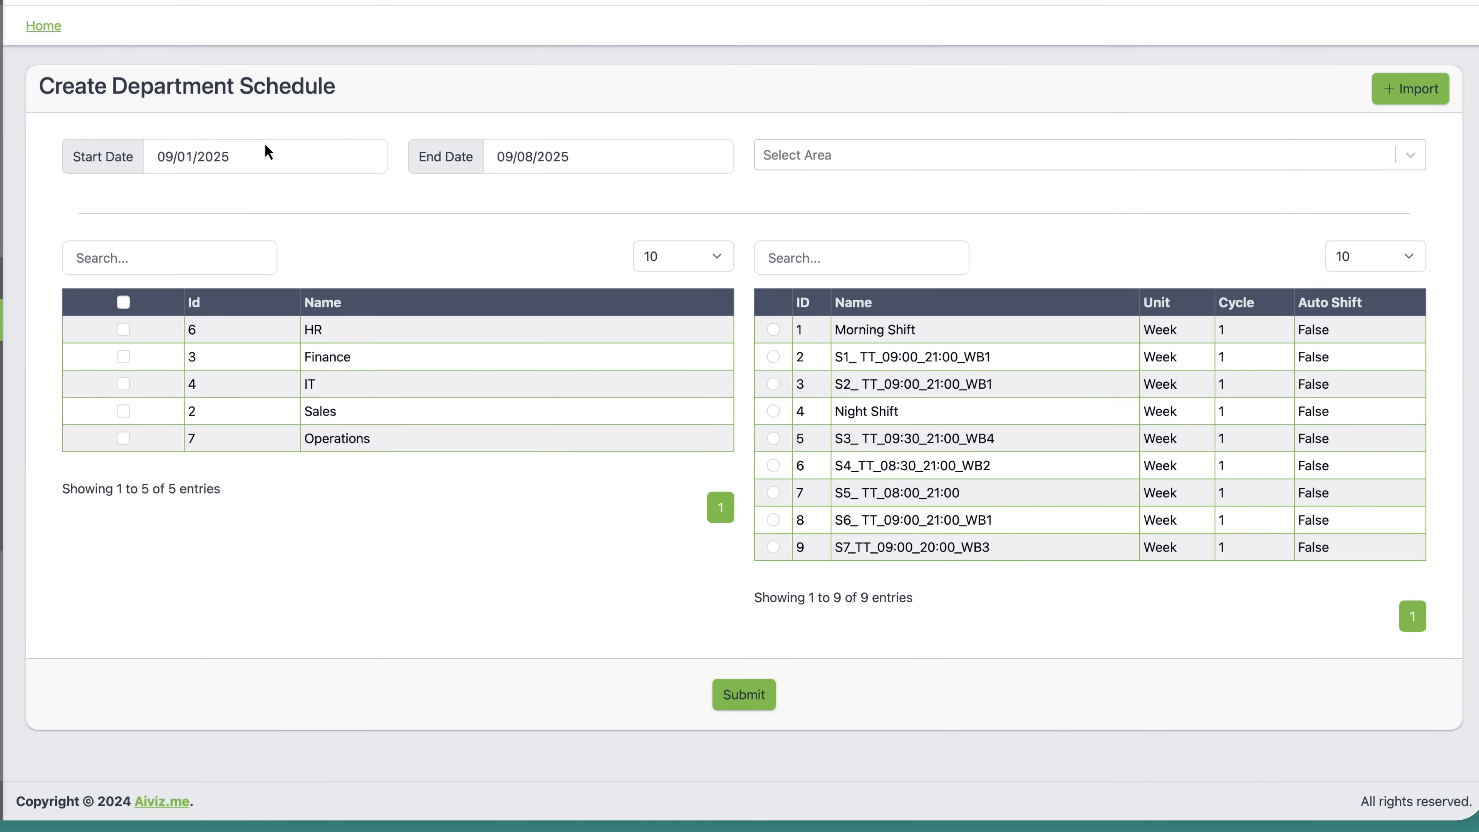
click(245, 158)
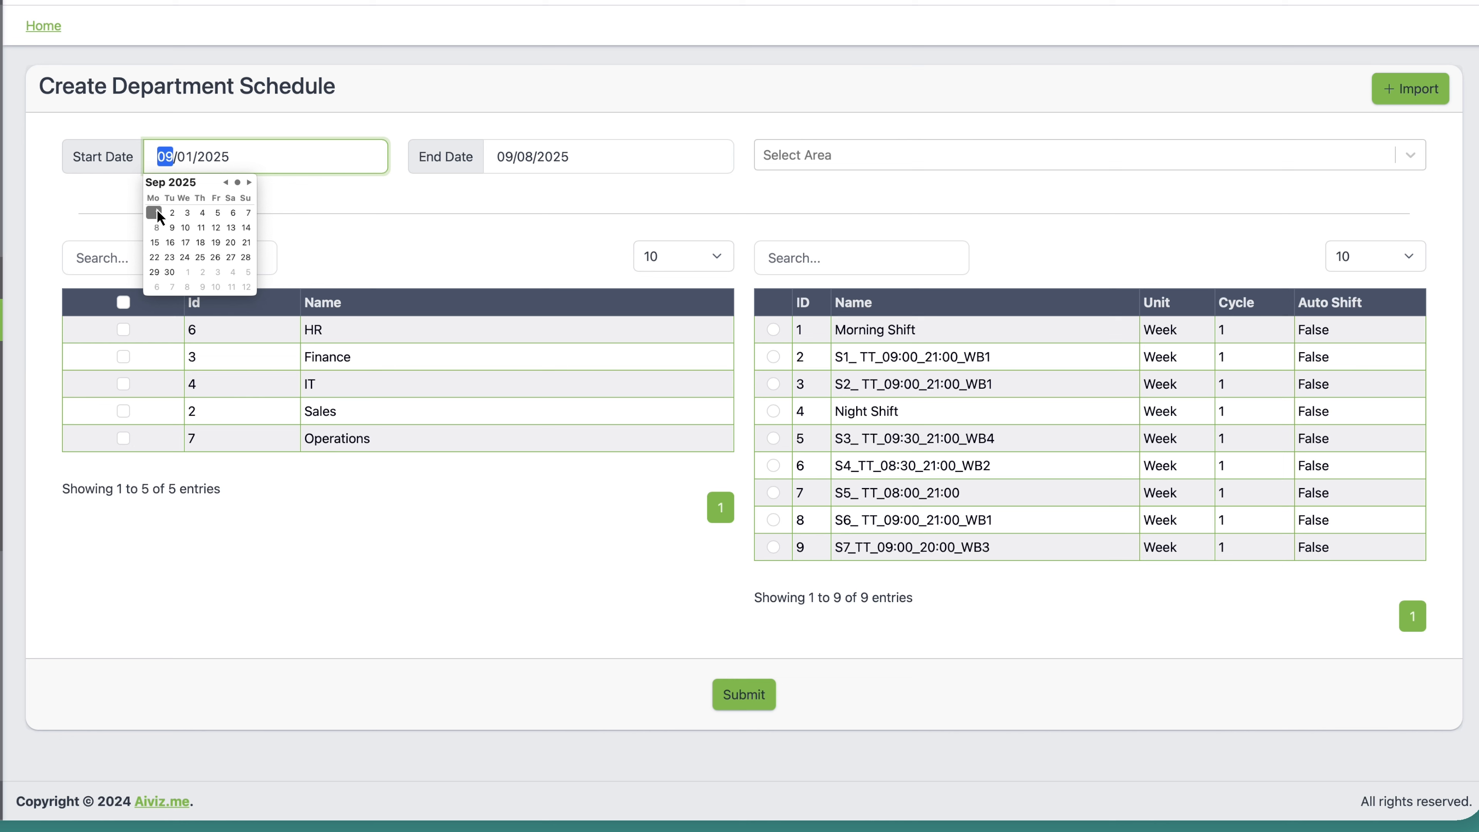
click(546, 204)
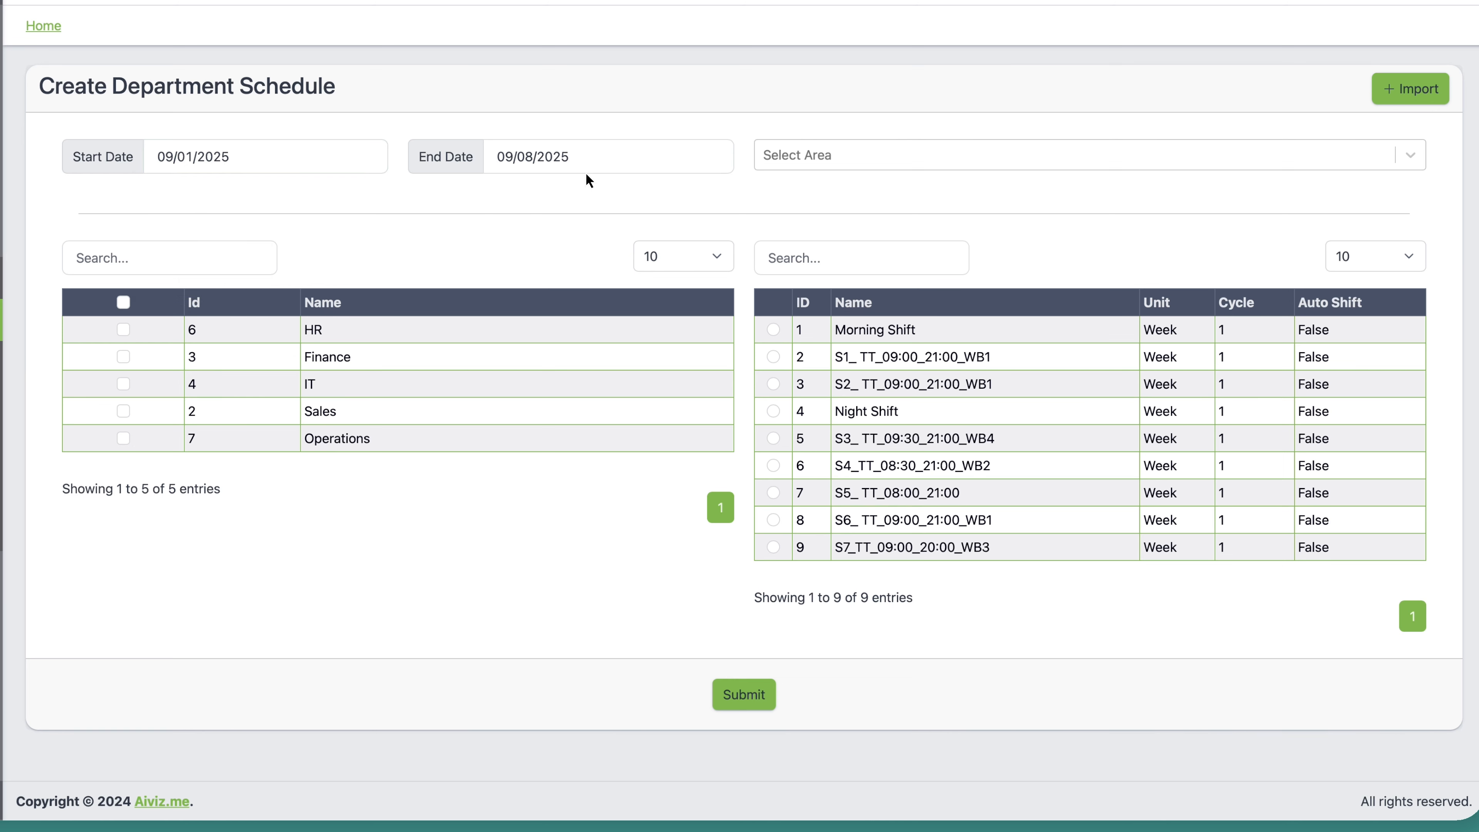
click(585, 158)
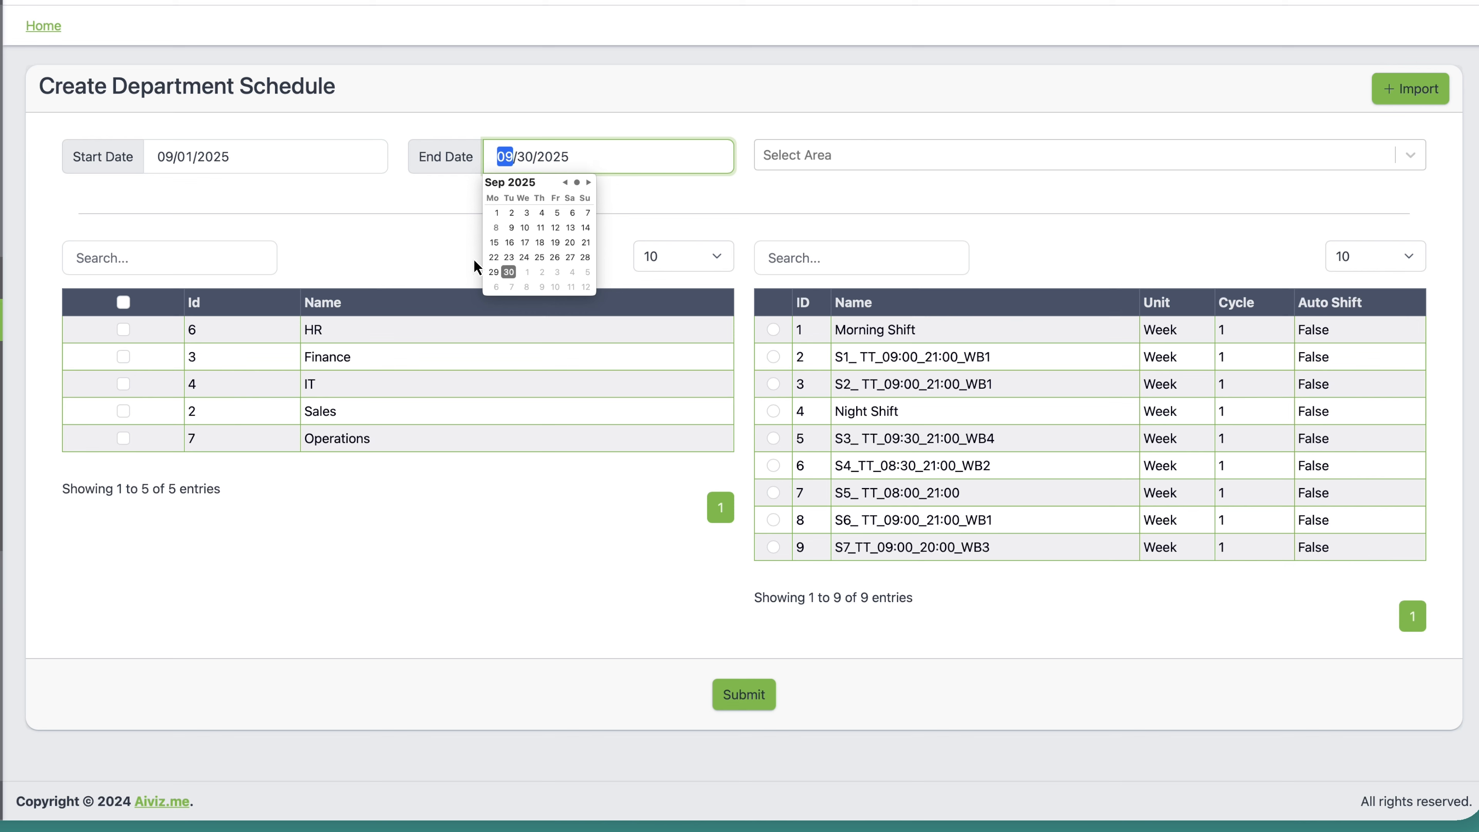
click(378, 226)
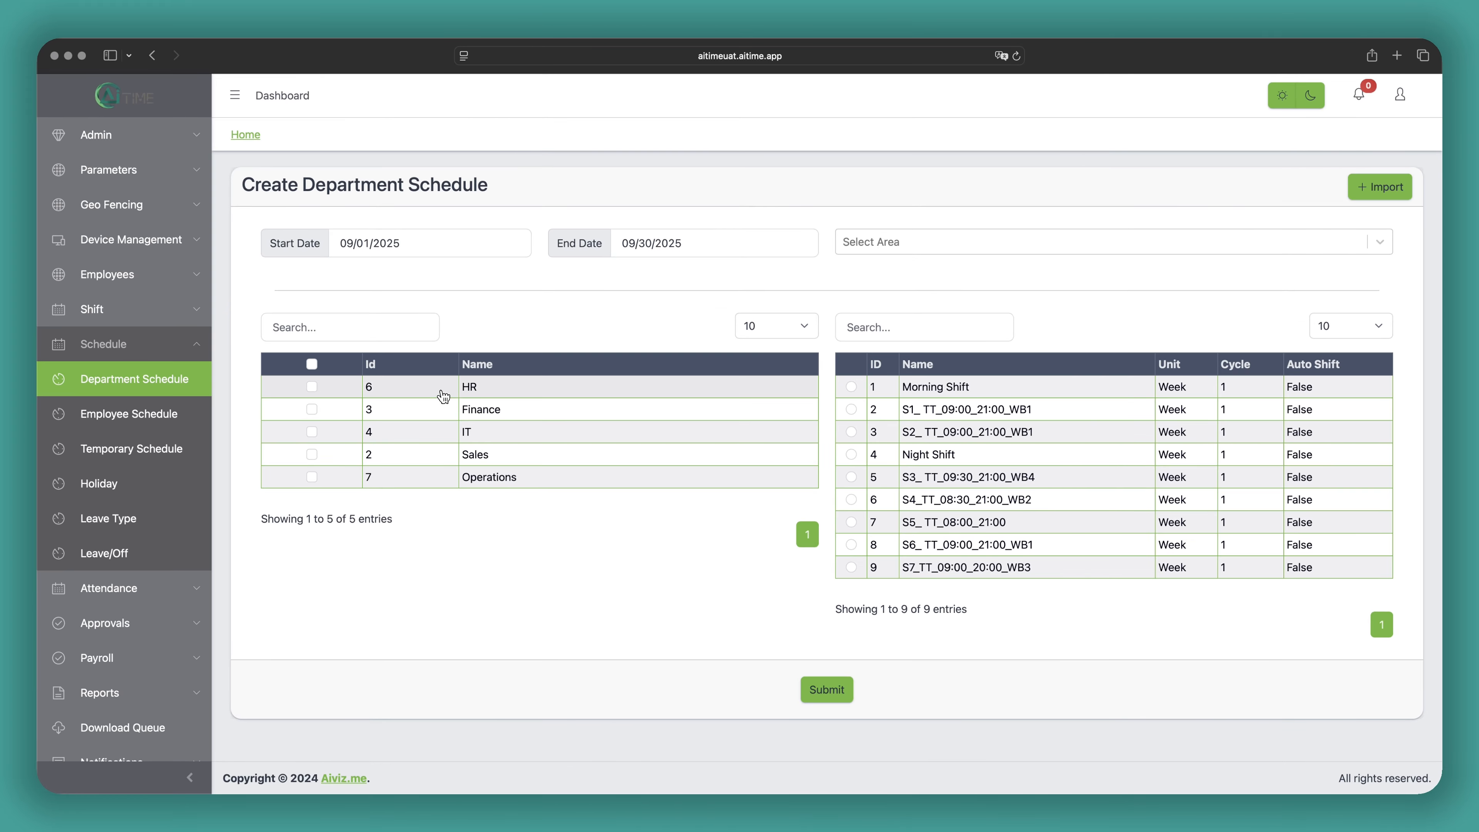
Step: Submit the schedule for the Sales and Finance departments with Morning Shift and no area, declining recalculation
click(312, 454)
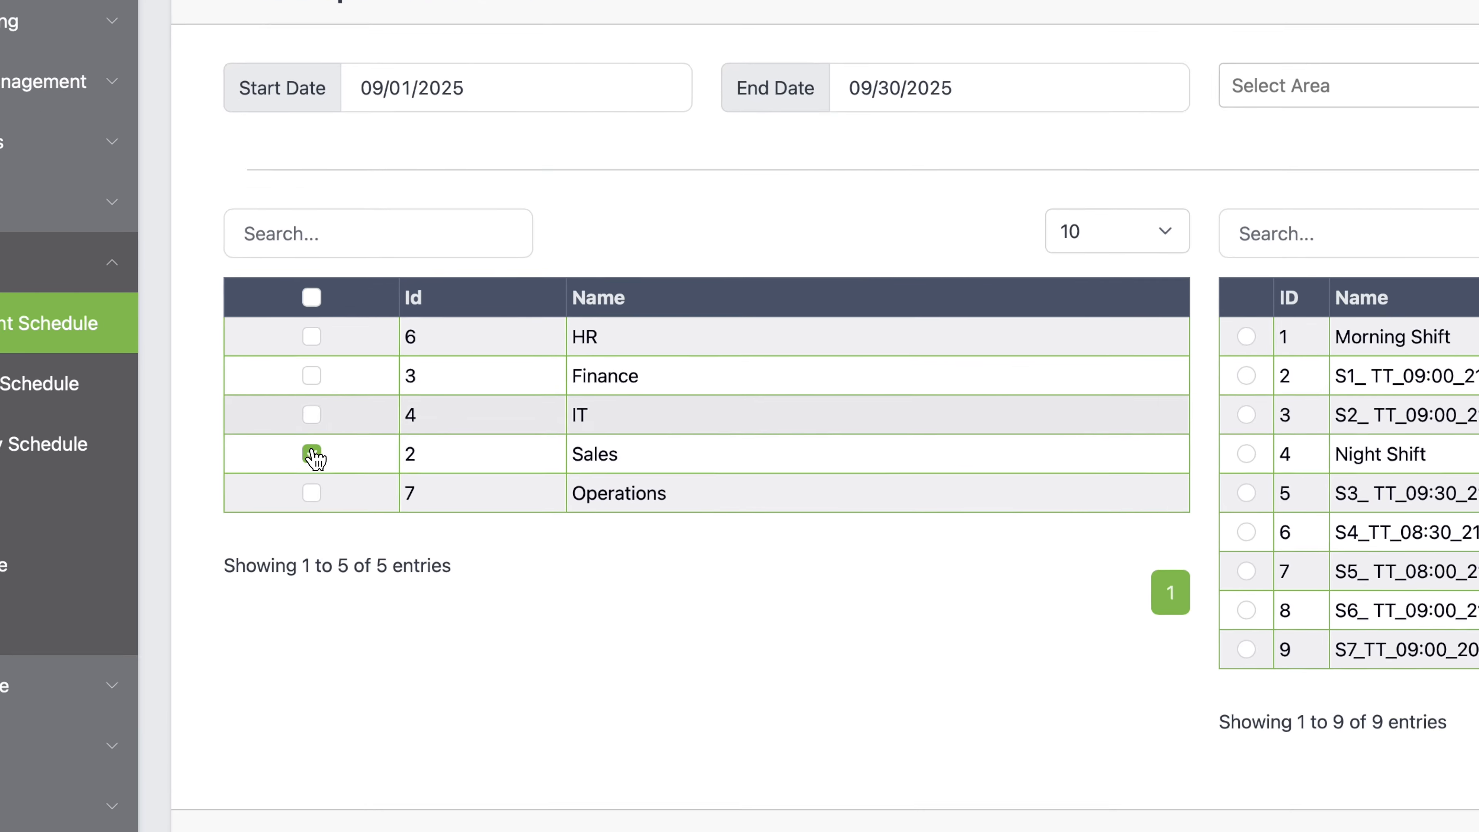
click(312, 409)
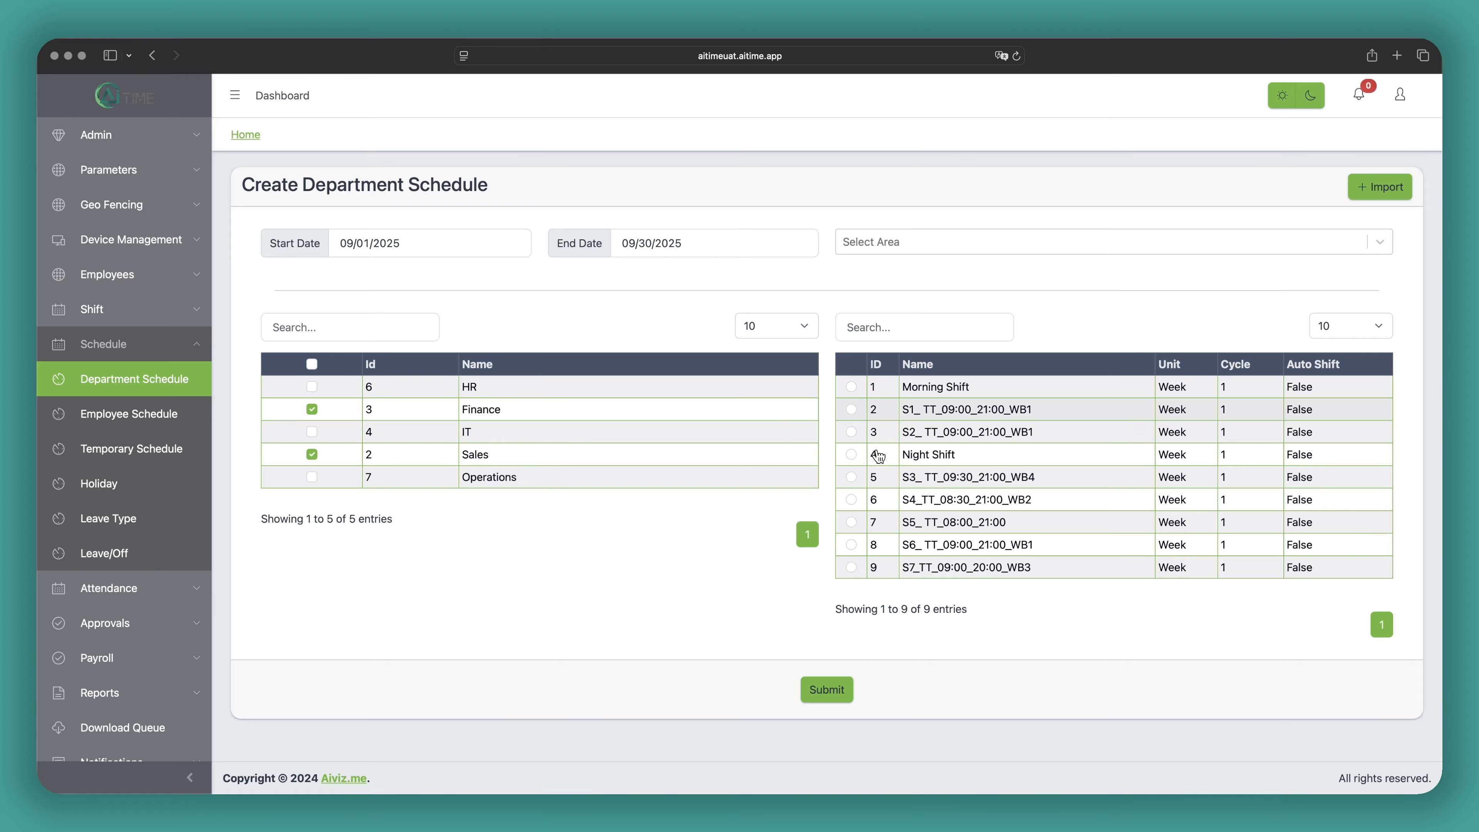
click(850, 387)
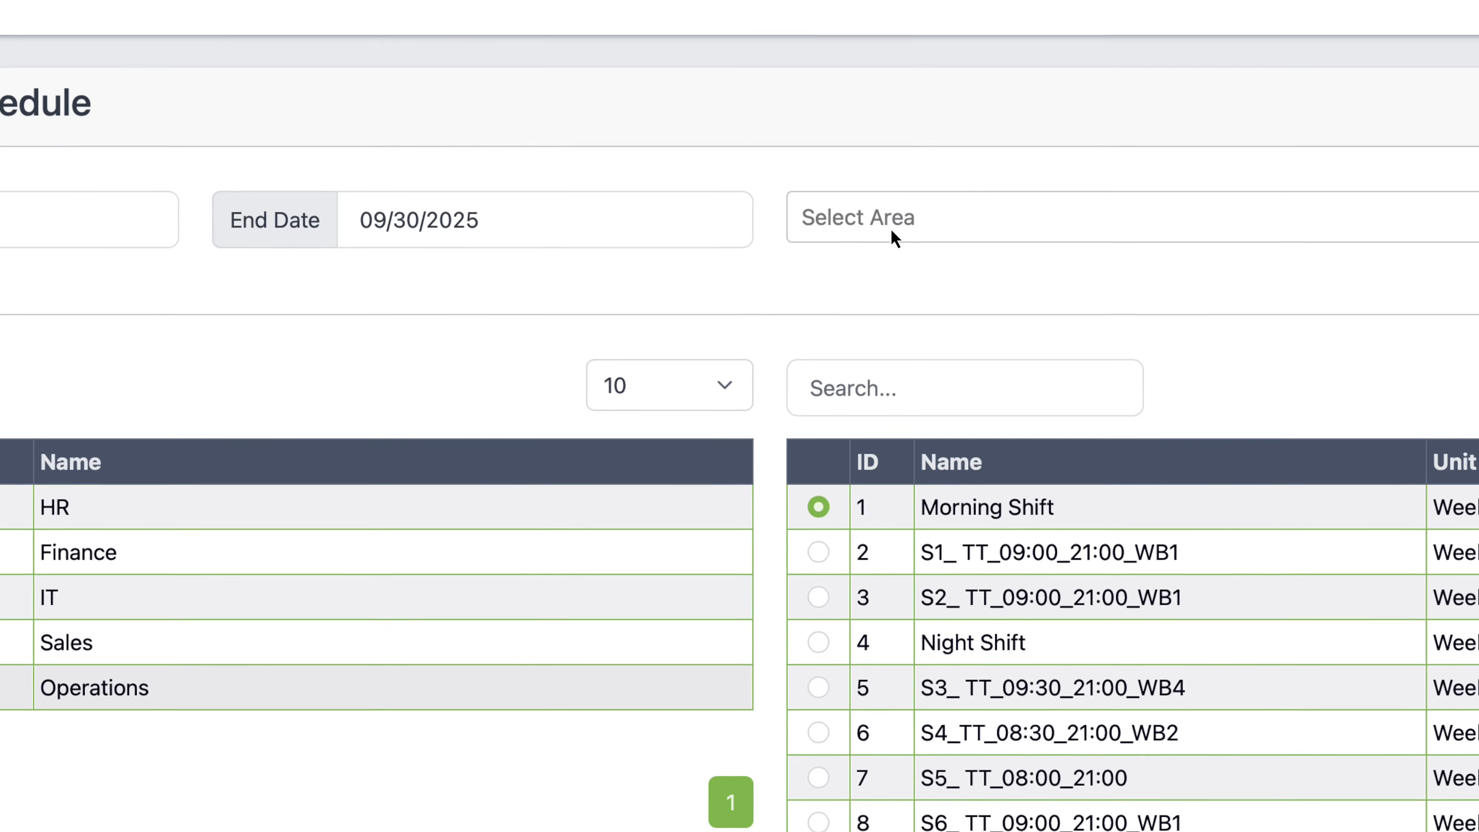
click(891, 230)
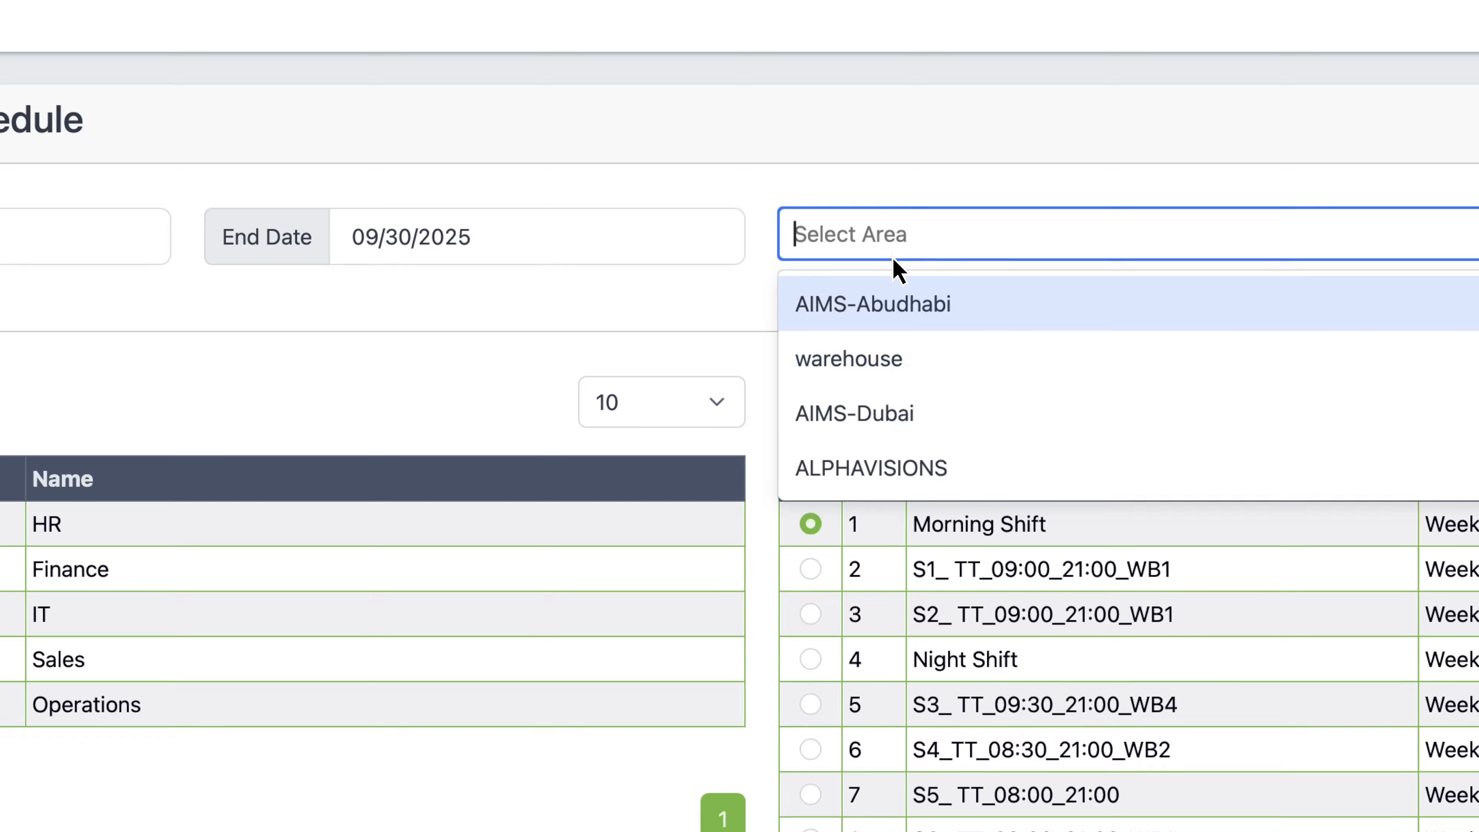
click(774, 362)
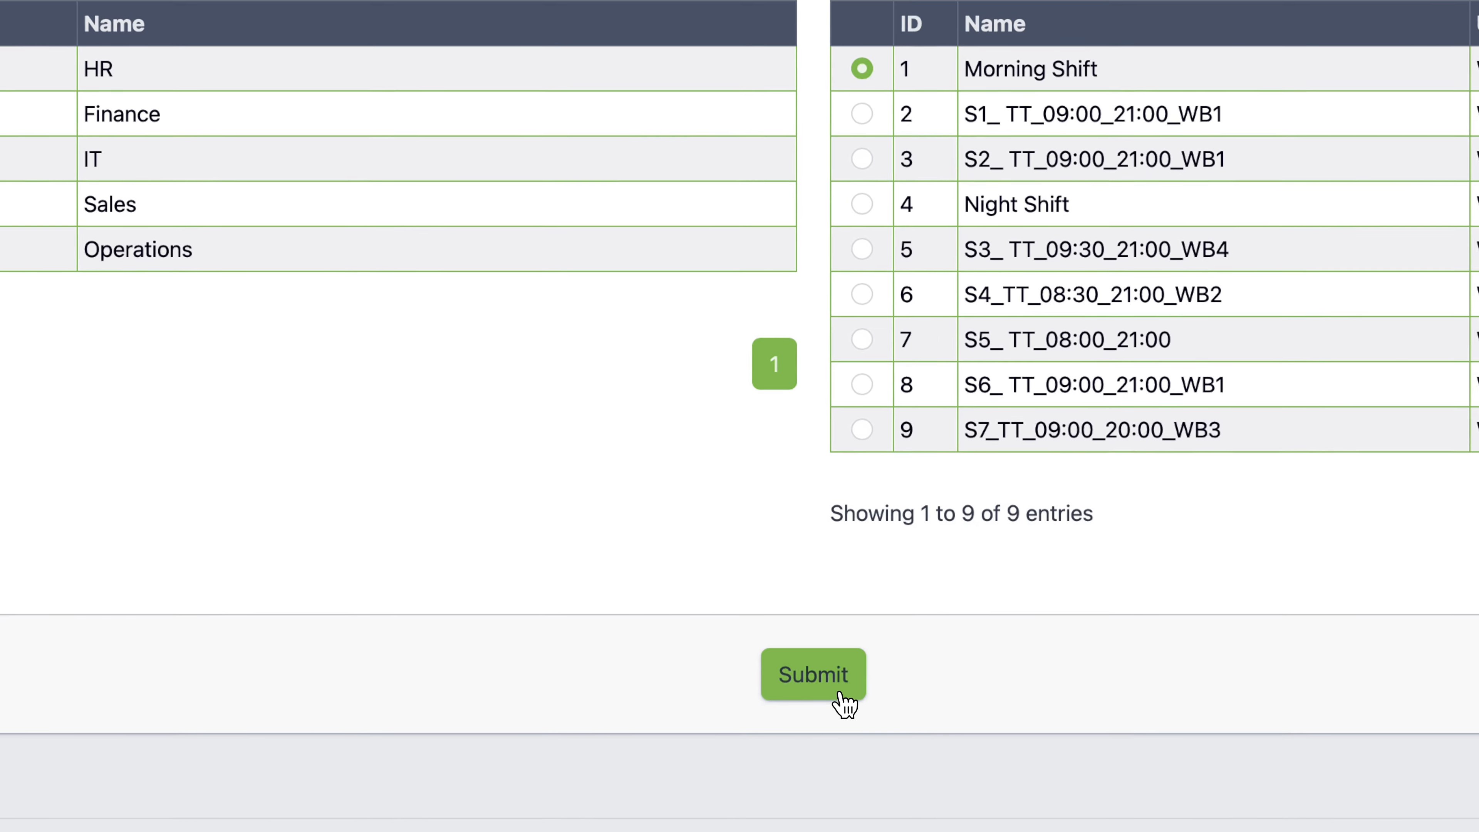
click(883, 831)
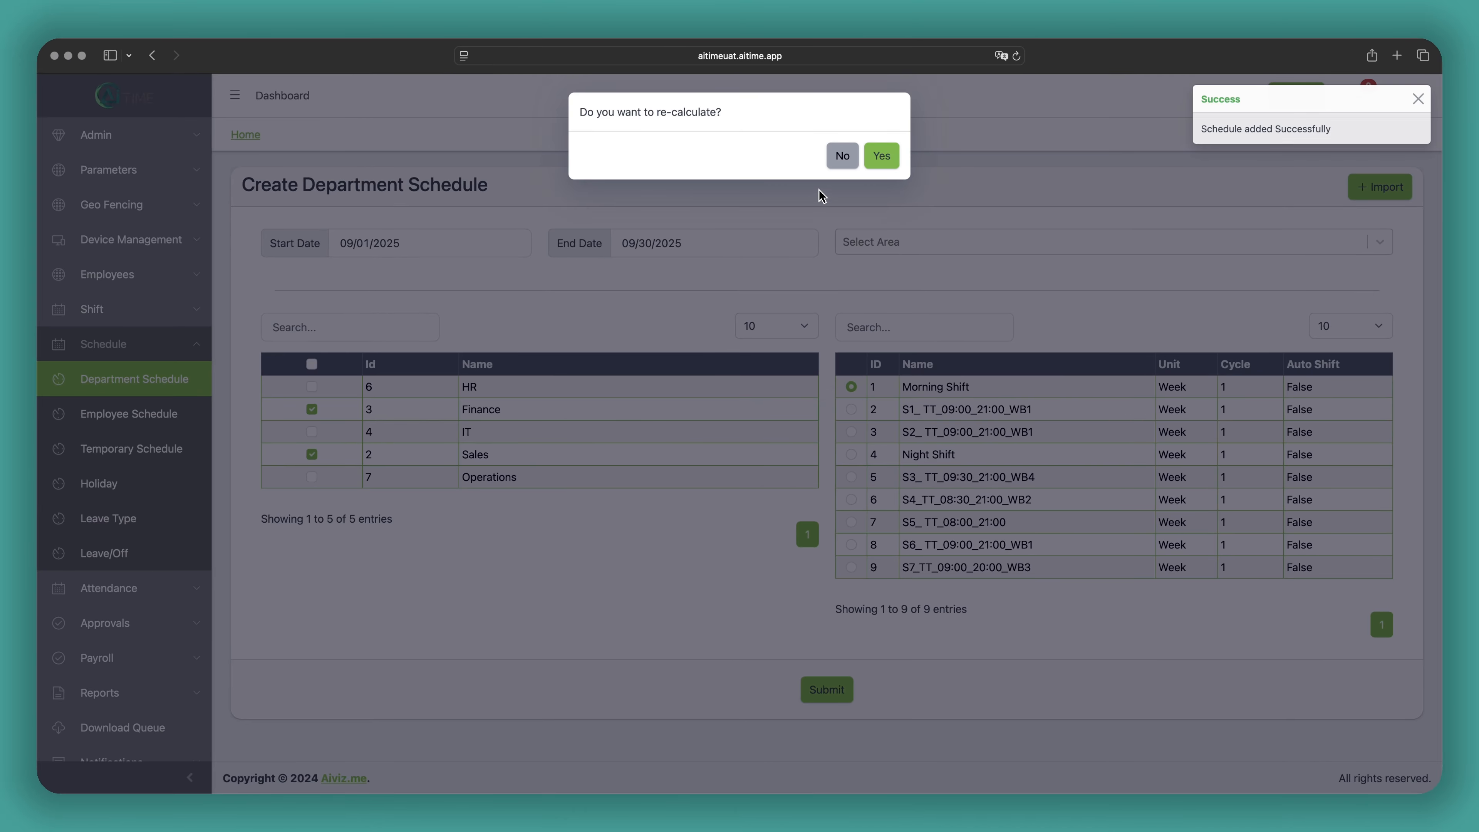
click(841, 155)
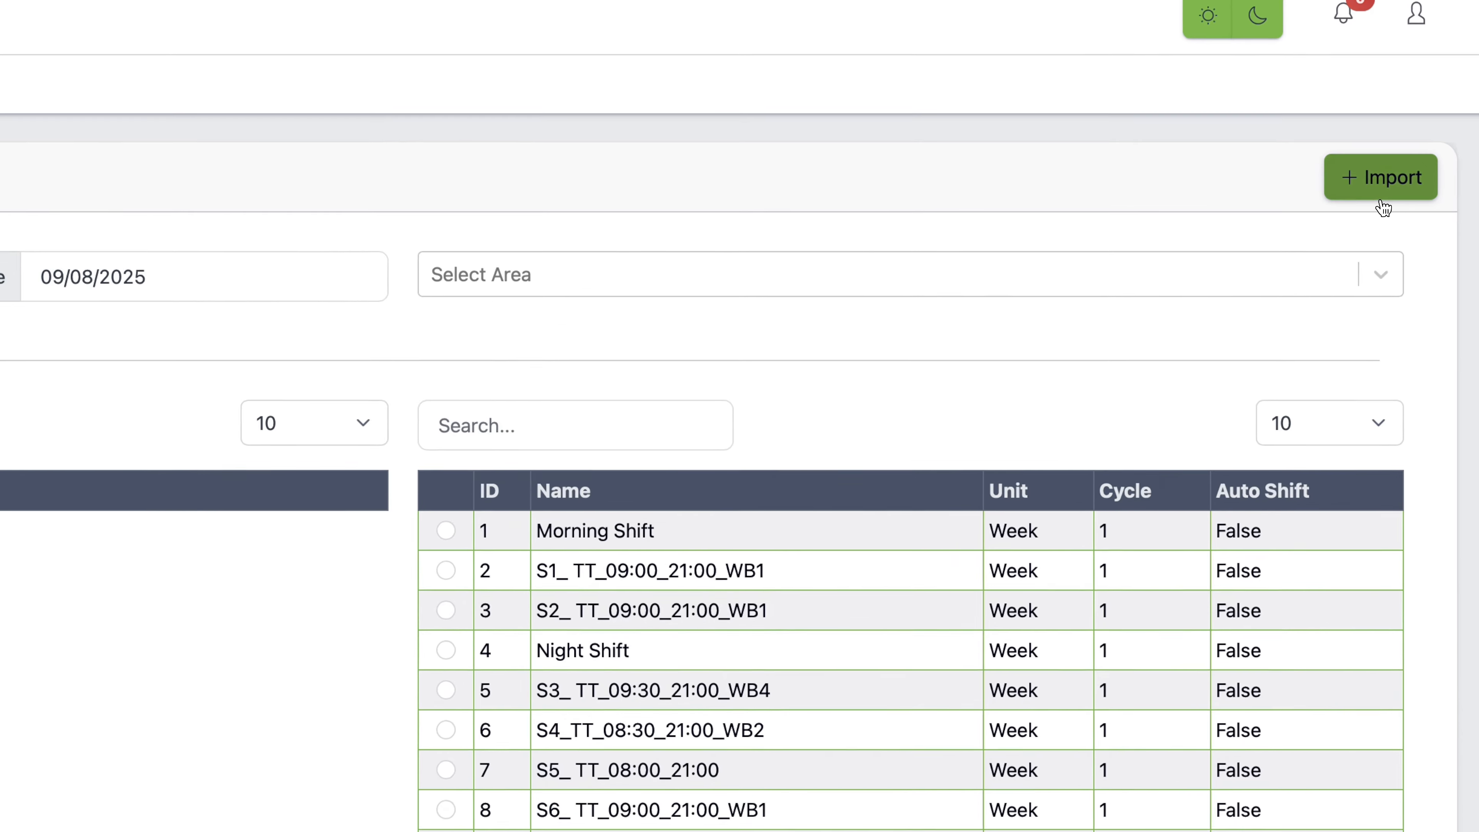
Step: View the import options for department schedules, close them and return to the department schedule list
click(1376, 186)
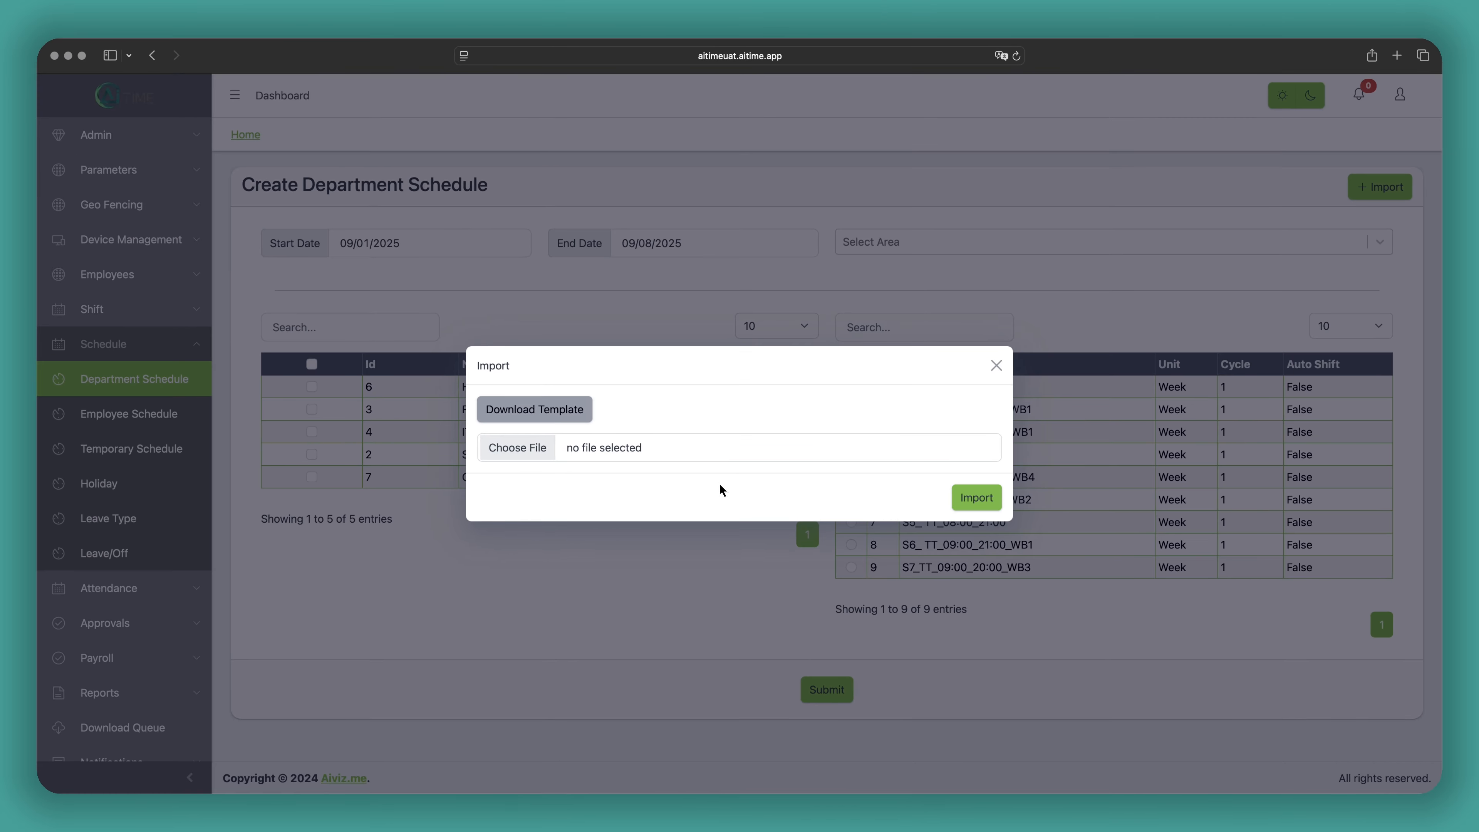
click(994, 367)
click(193, 380)
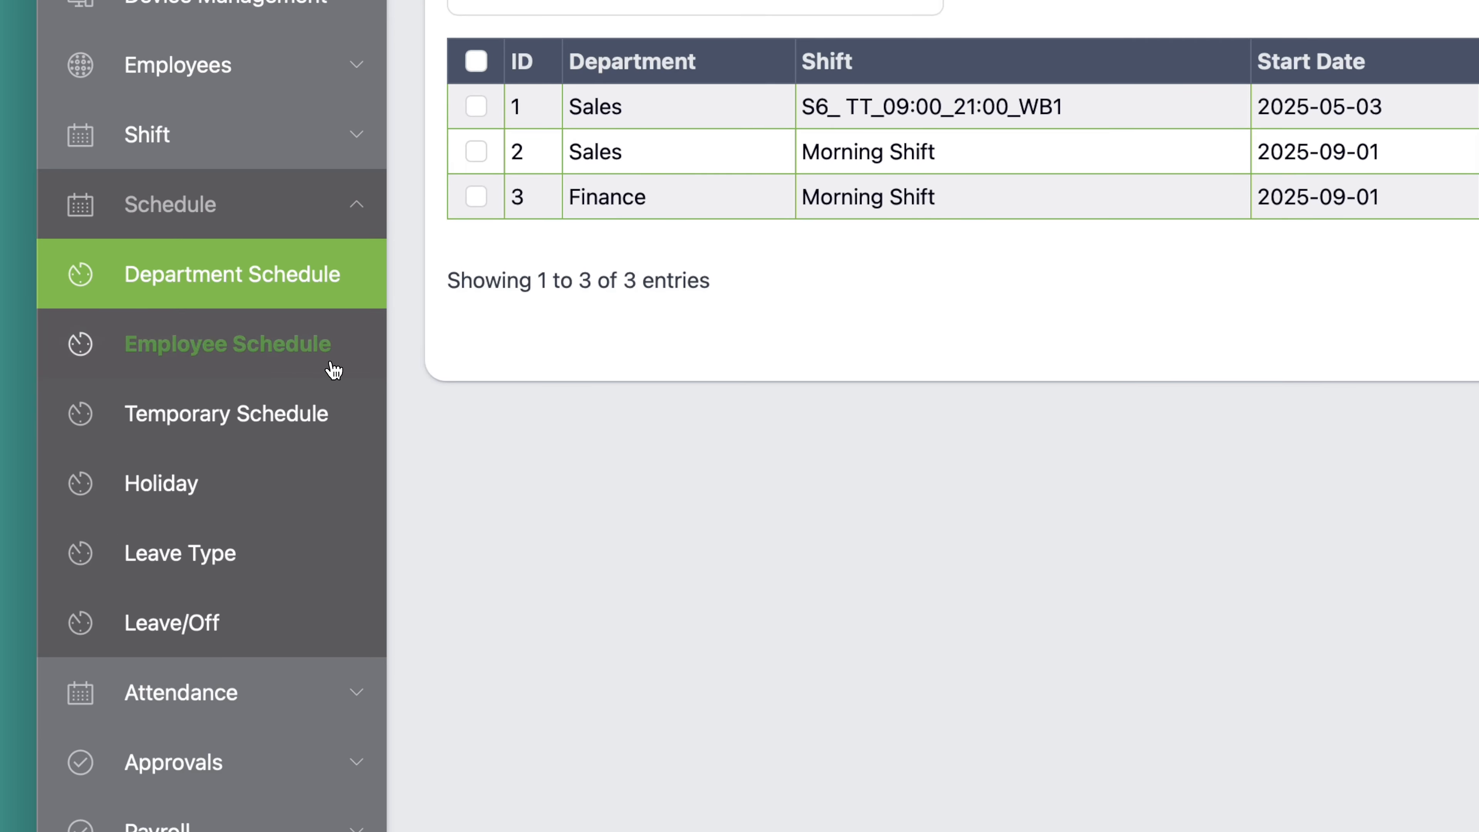
Step: Start a new employee schedule running from 09/01/2025 to 09/15/2025
click(333, 370)
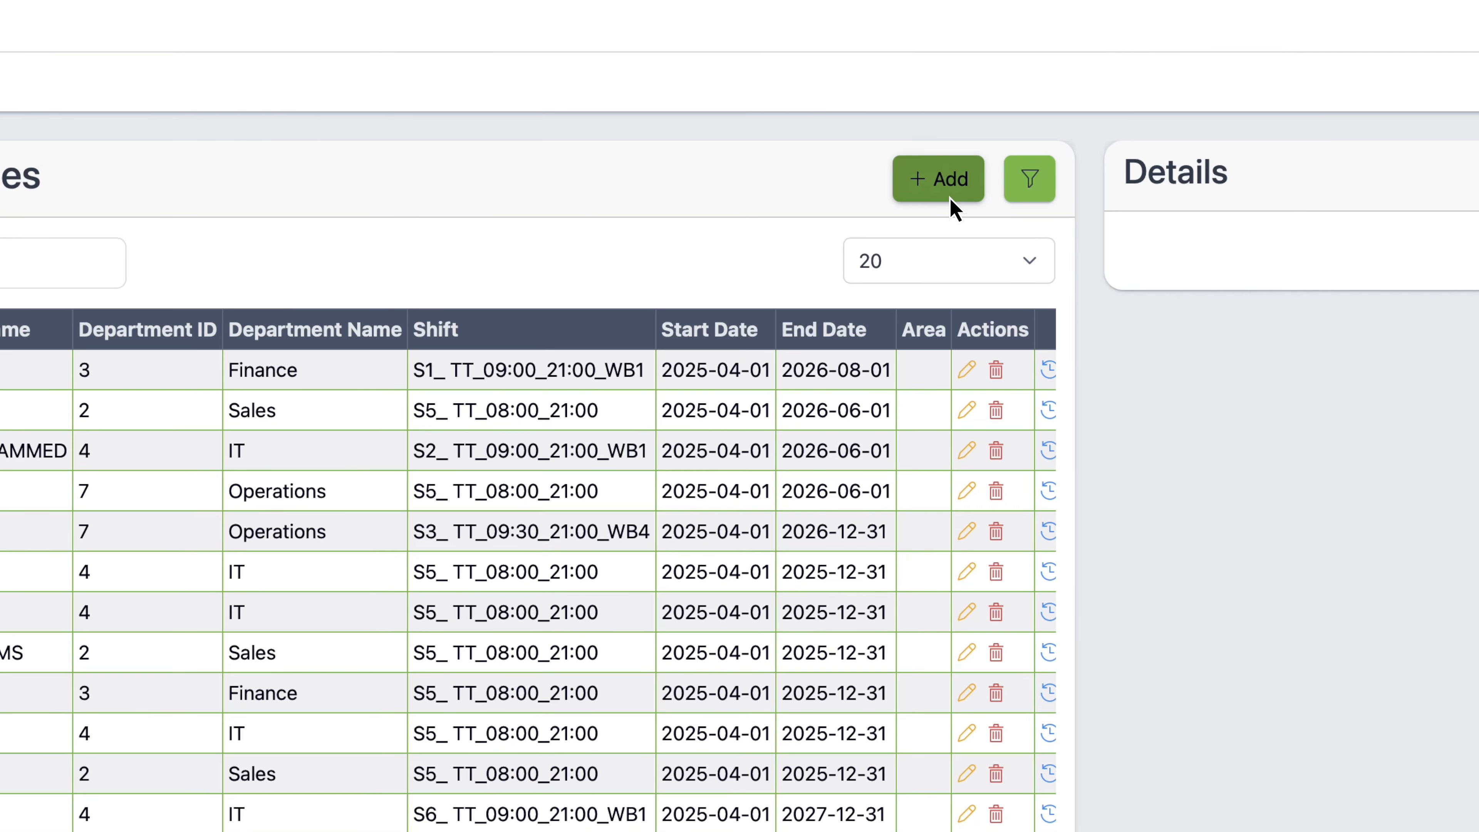
click(955, 209)
click(439, 247)
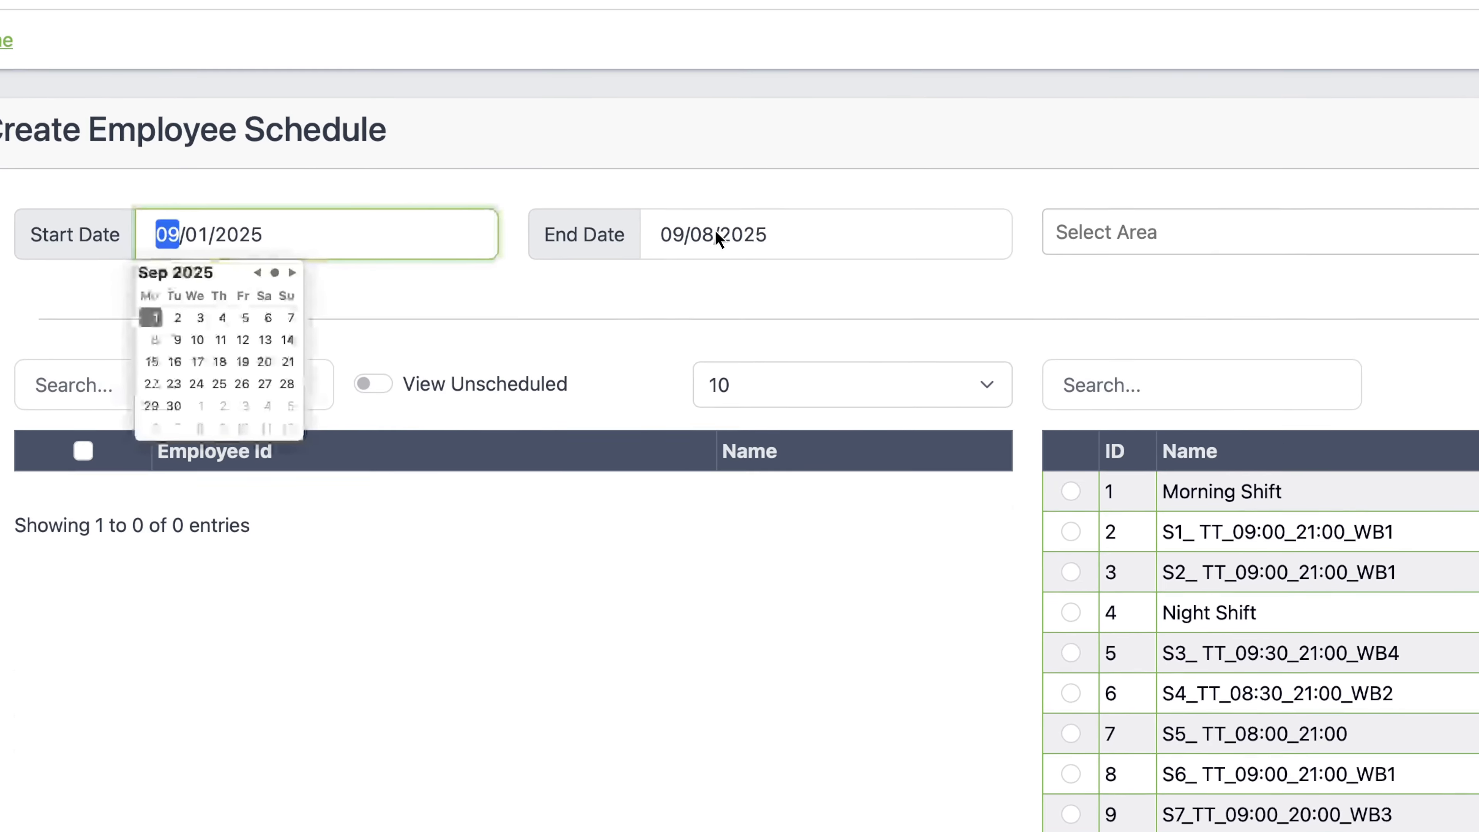
click(822, 236)
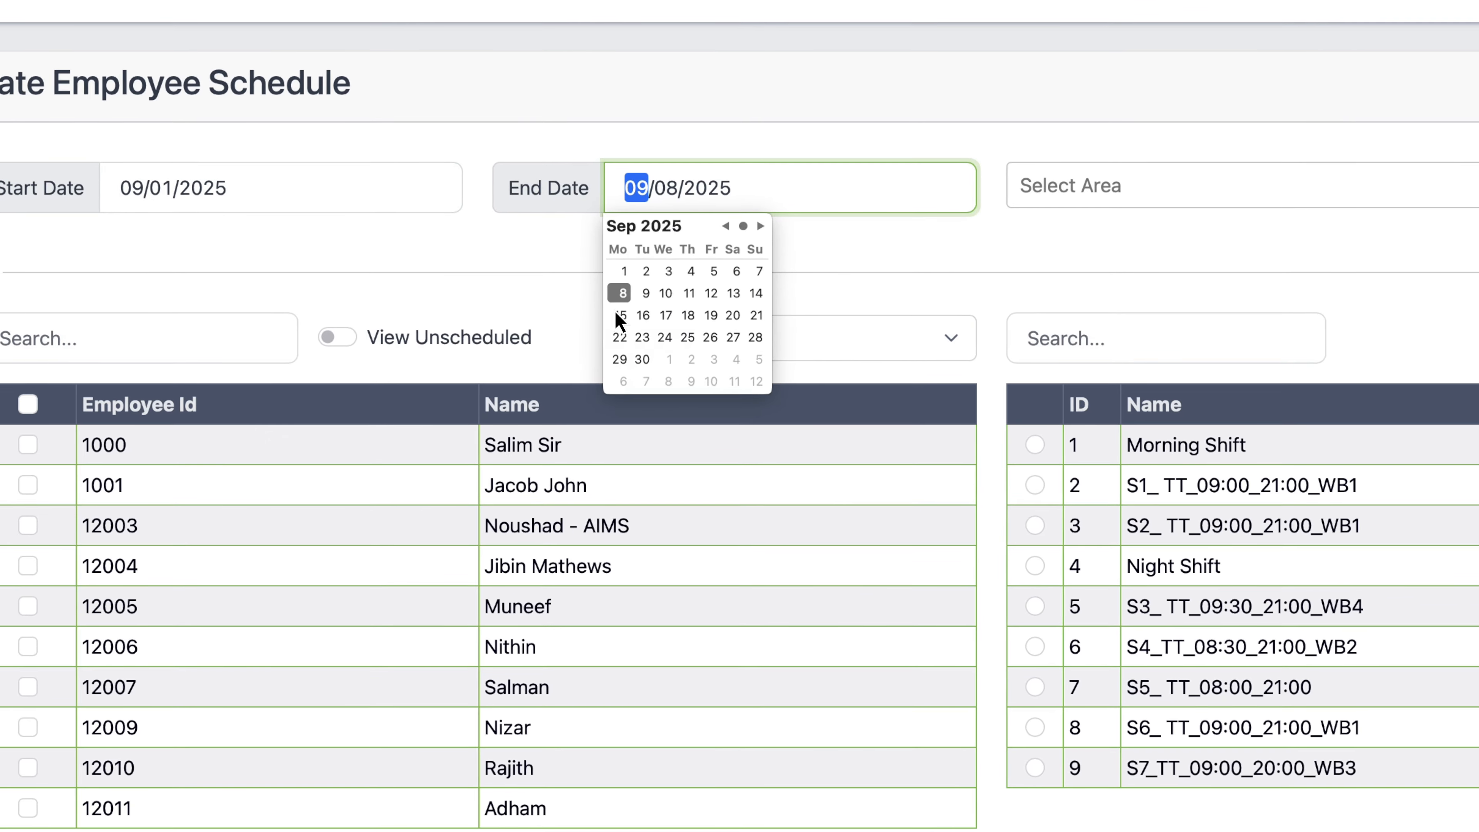
click(572, 372)
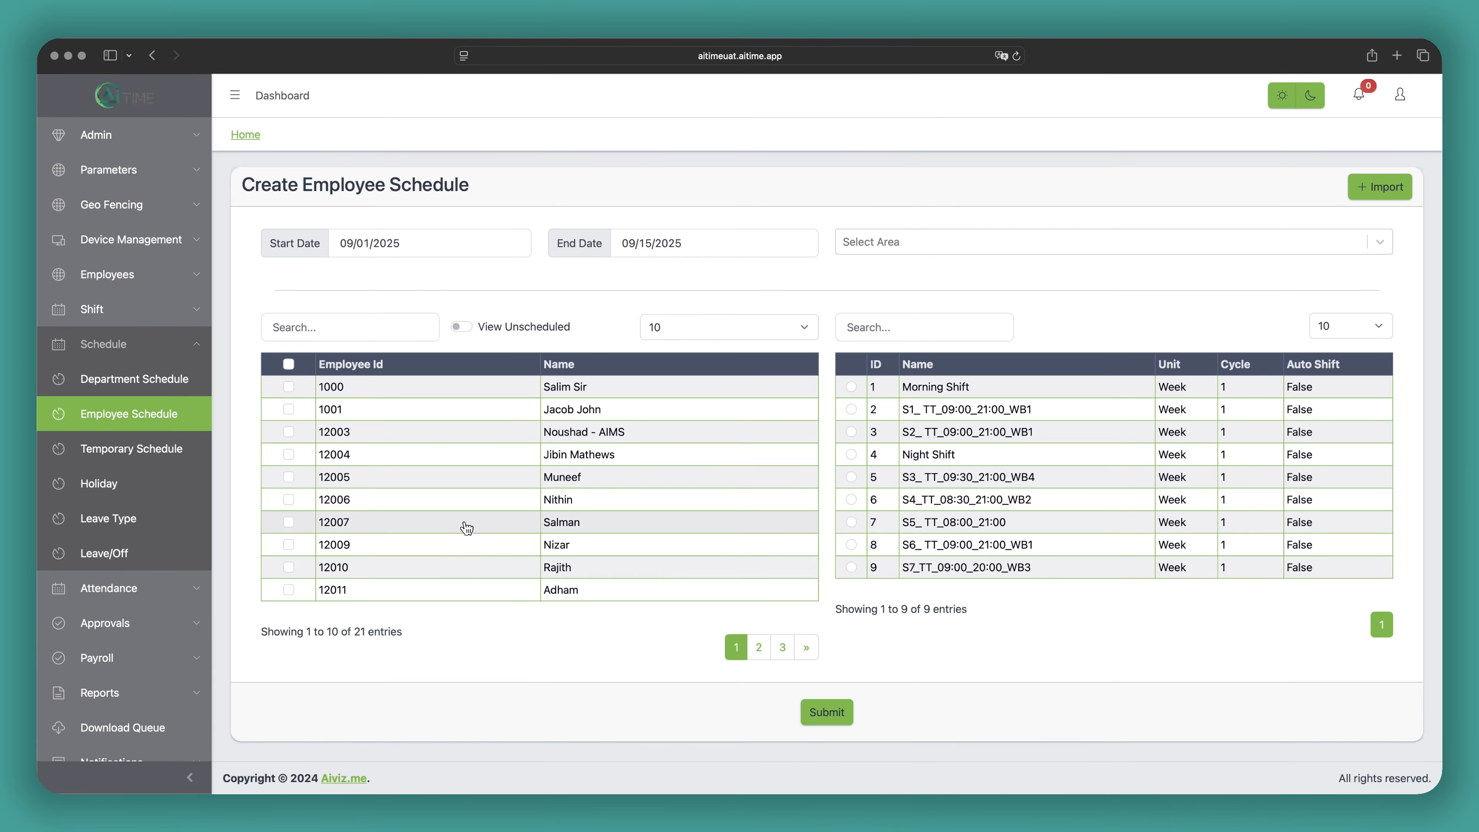
Step: Try to submit Morning Shift for the seventh and eighth listed employees without an area, and cancel overwriting their overlapping schedules
click(288, 522)
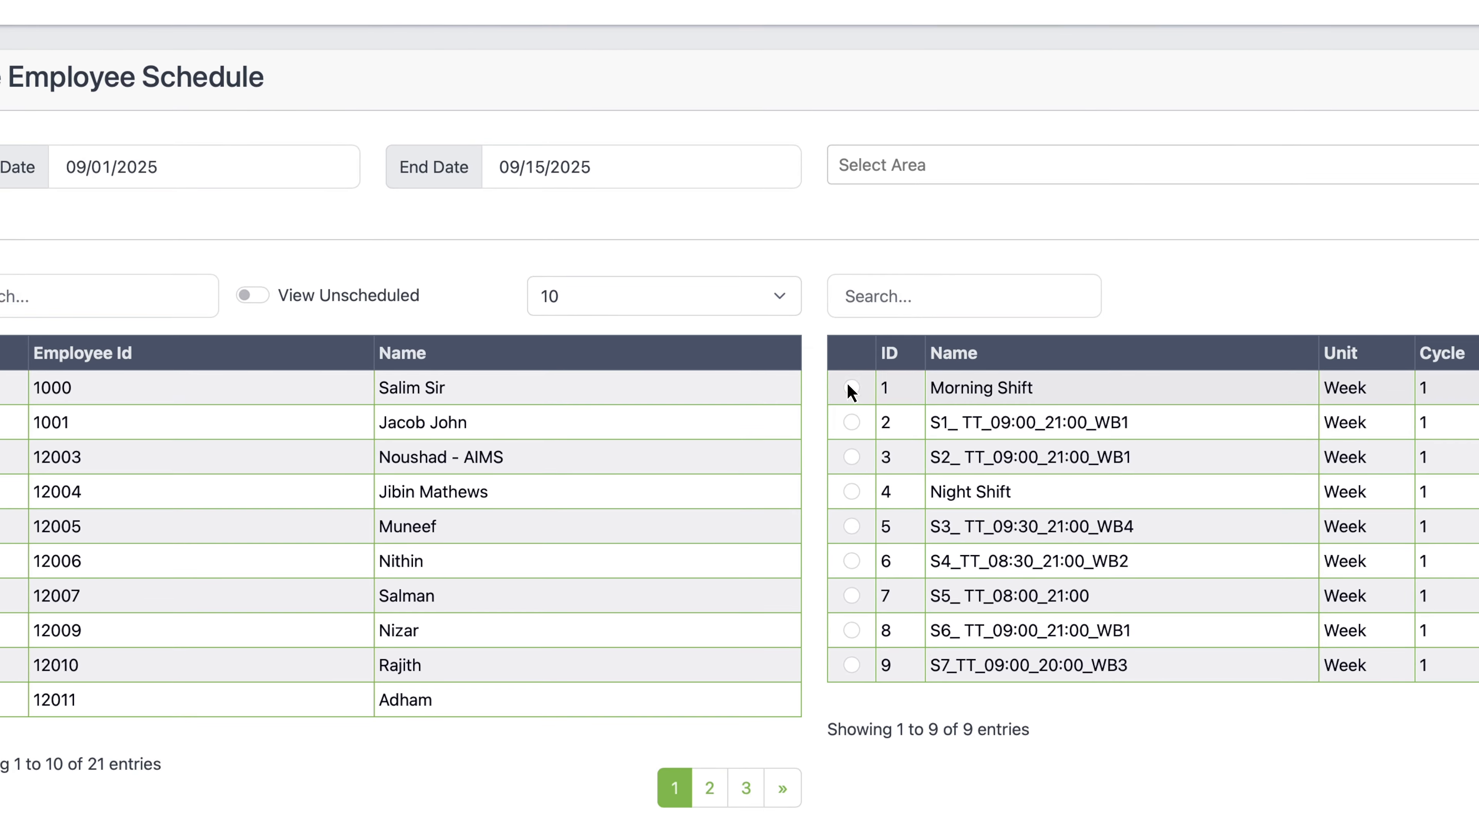
click(851, 388)
click(927, 242)
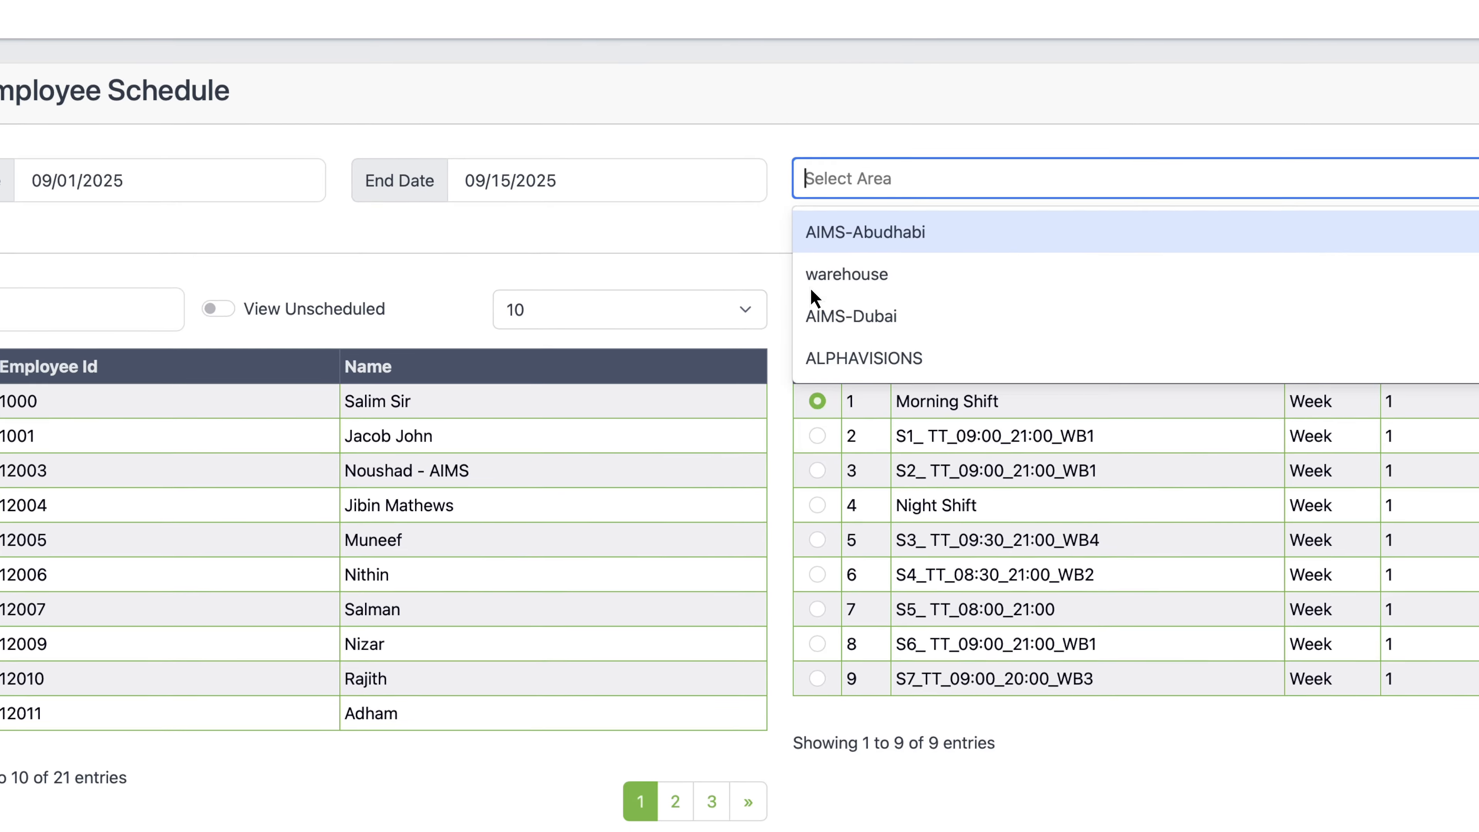
click(737, 239)
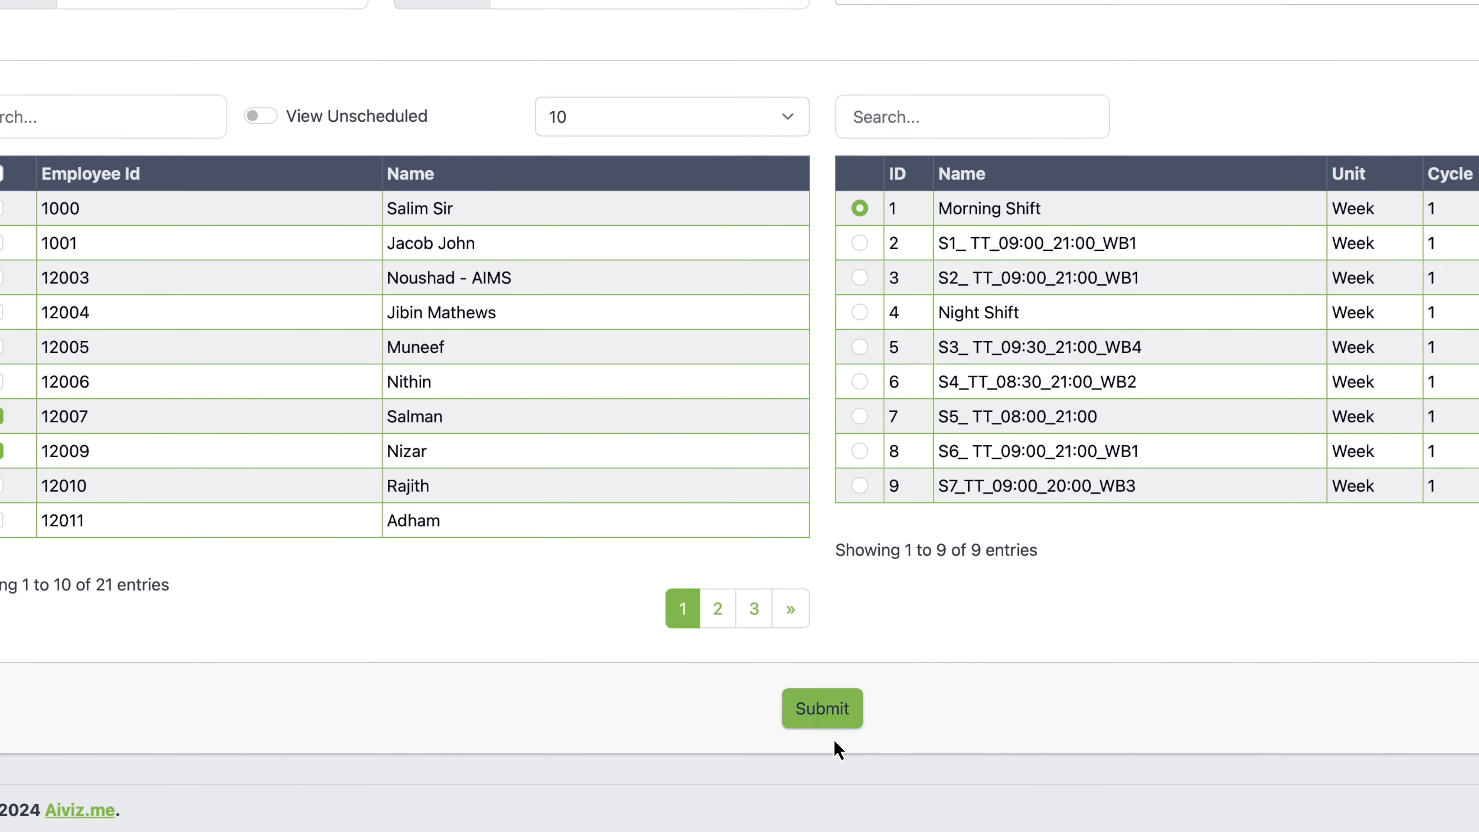
click(833, 722)
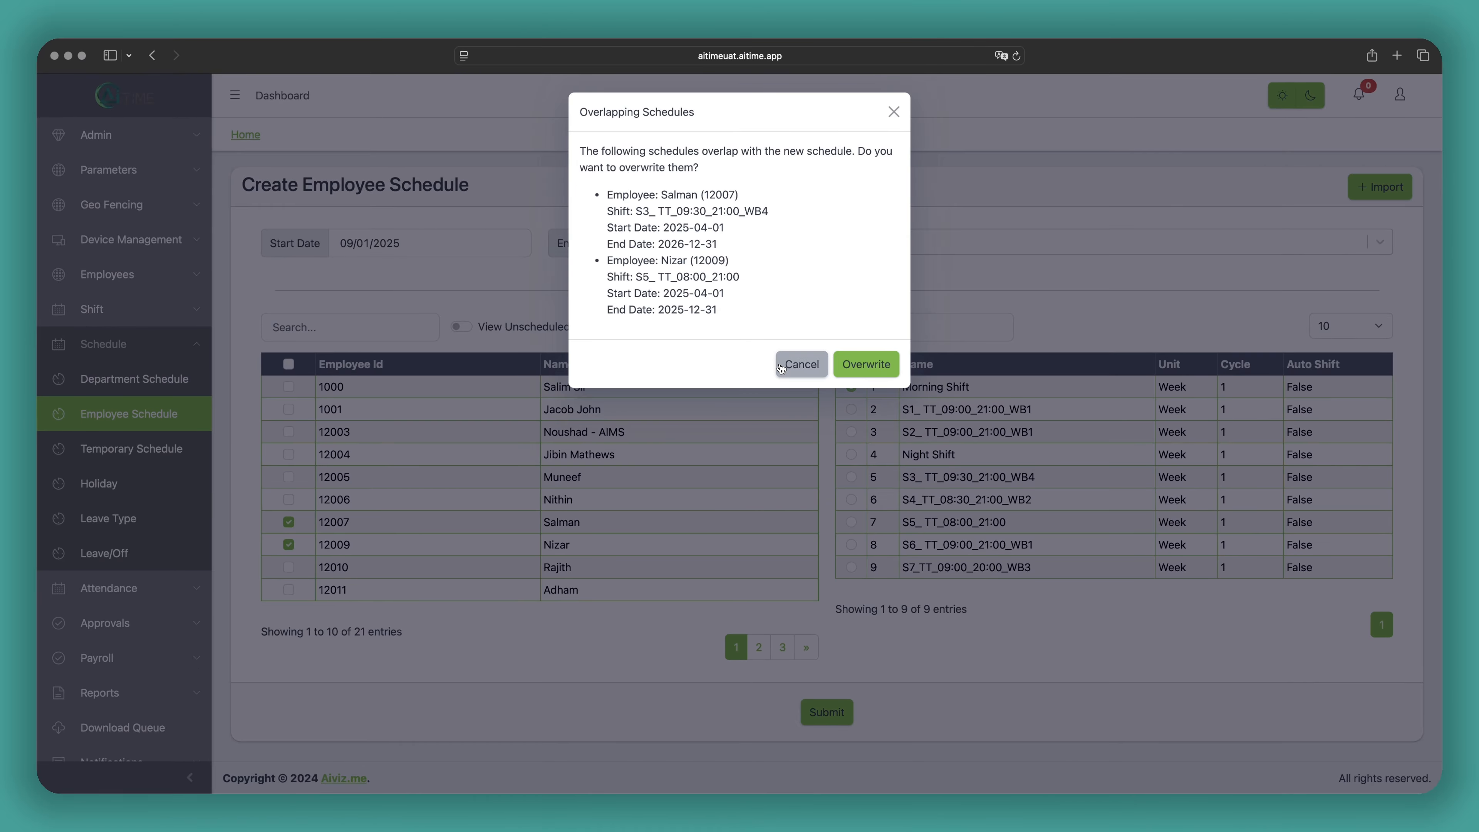
click(801, 364)
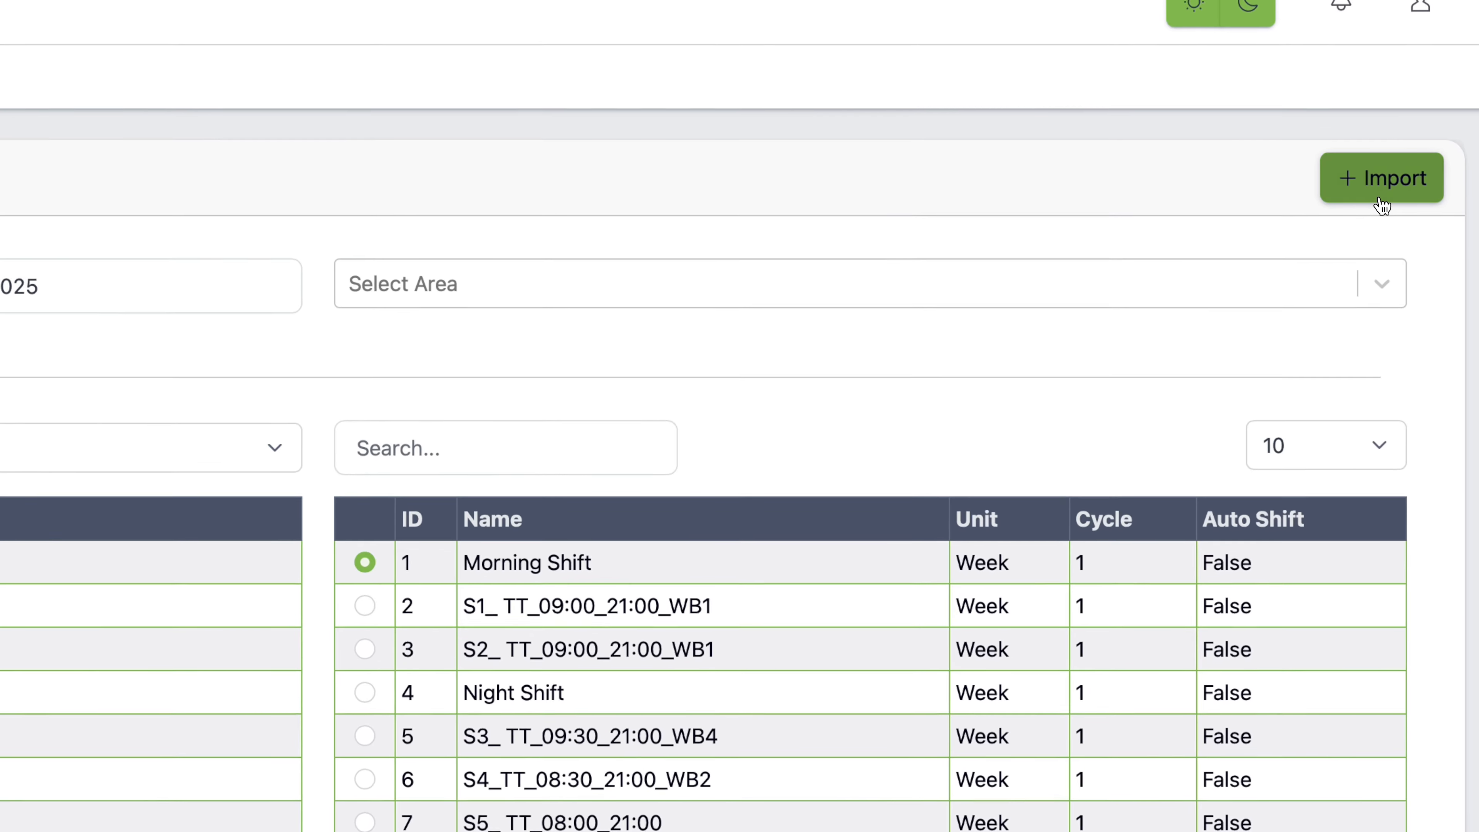
Step: View the import options for employee schedules and close them without choosing a file
click(1380, 203)
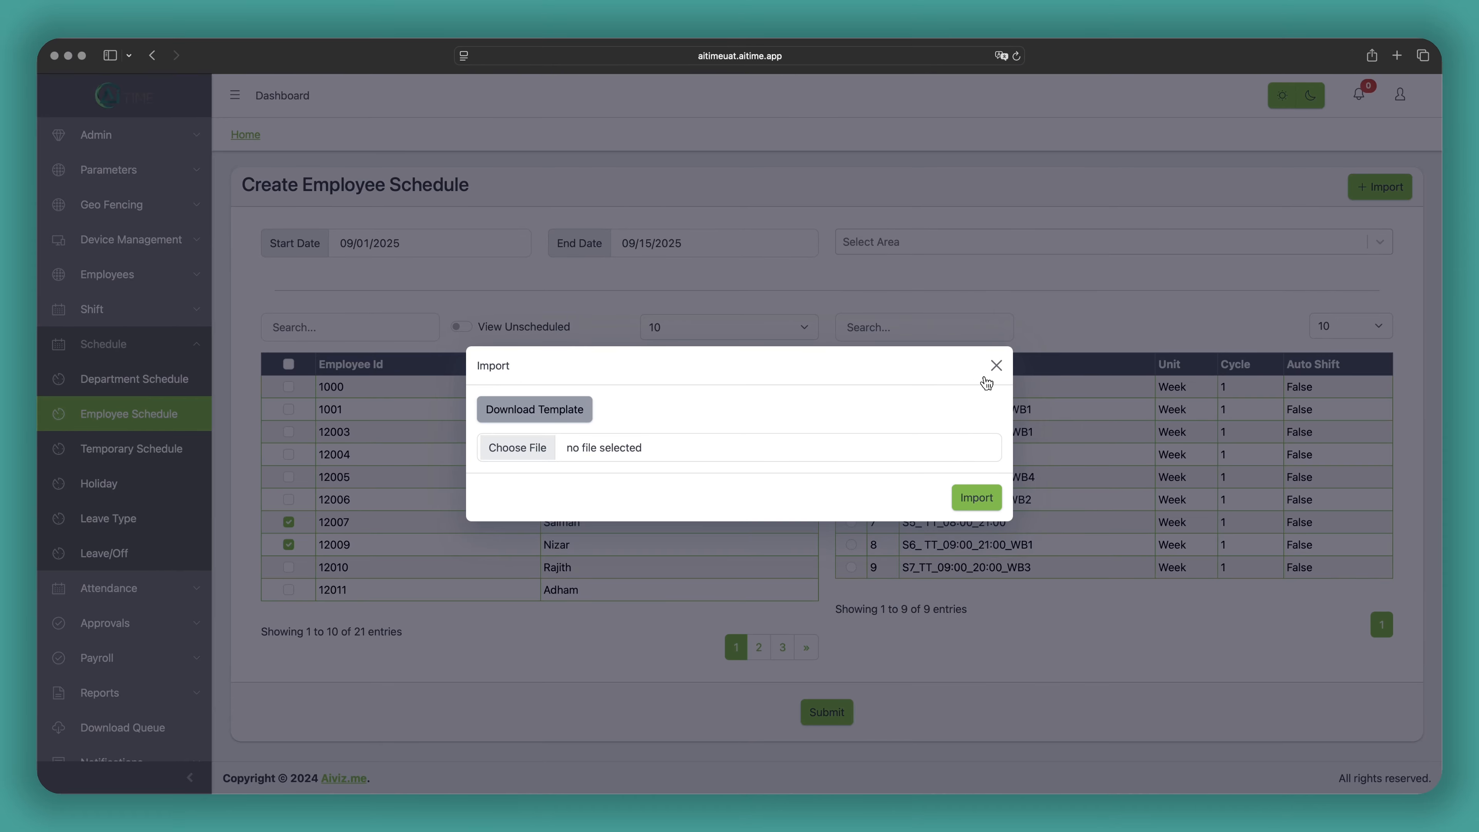
click(995, 366)
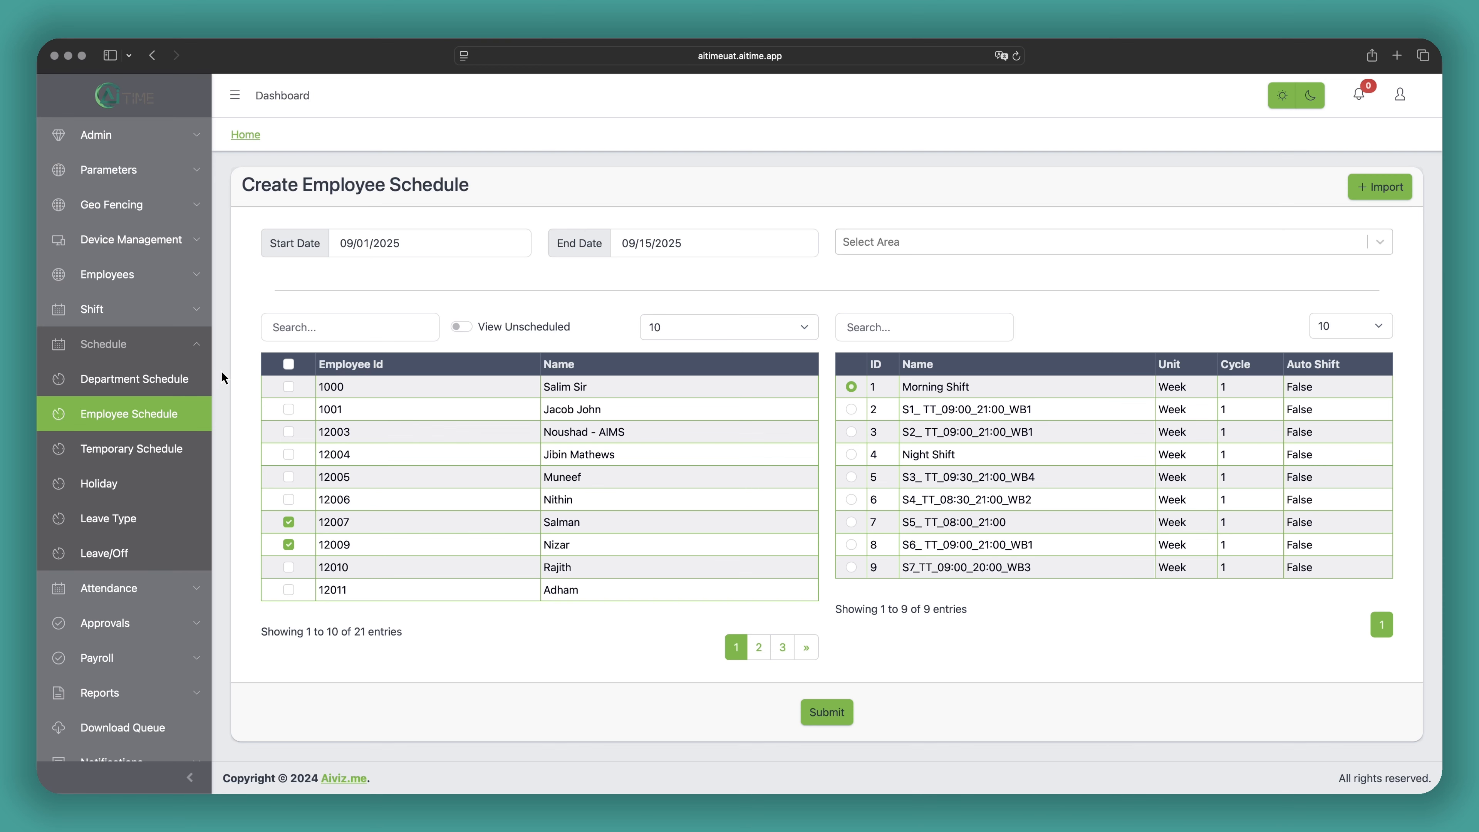
Step: Start a new temporary schedule and select Night Shift as its timetable
scroll(192, 451, down, 2)
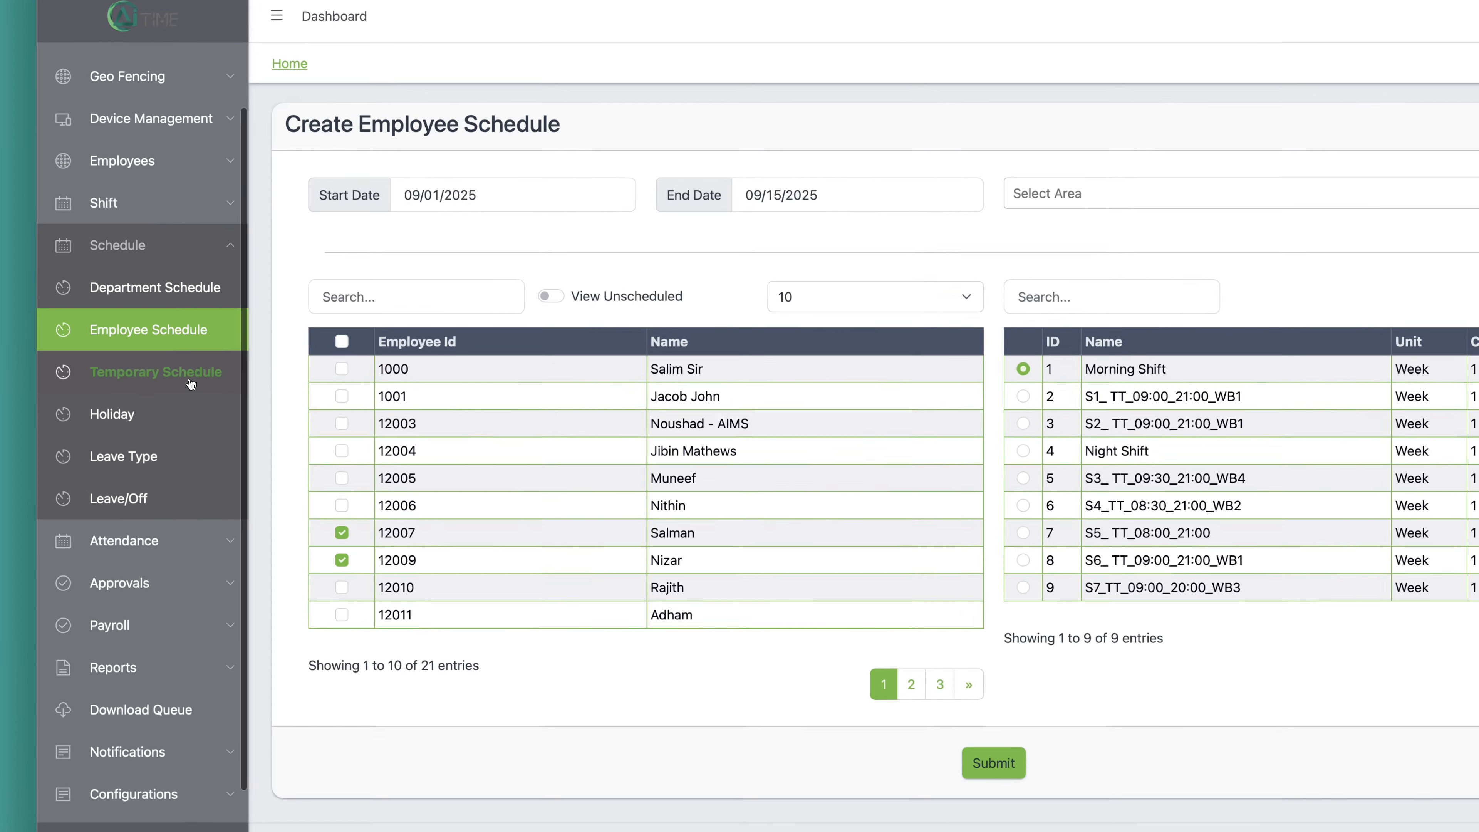
click(130, 390)
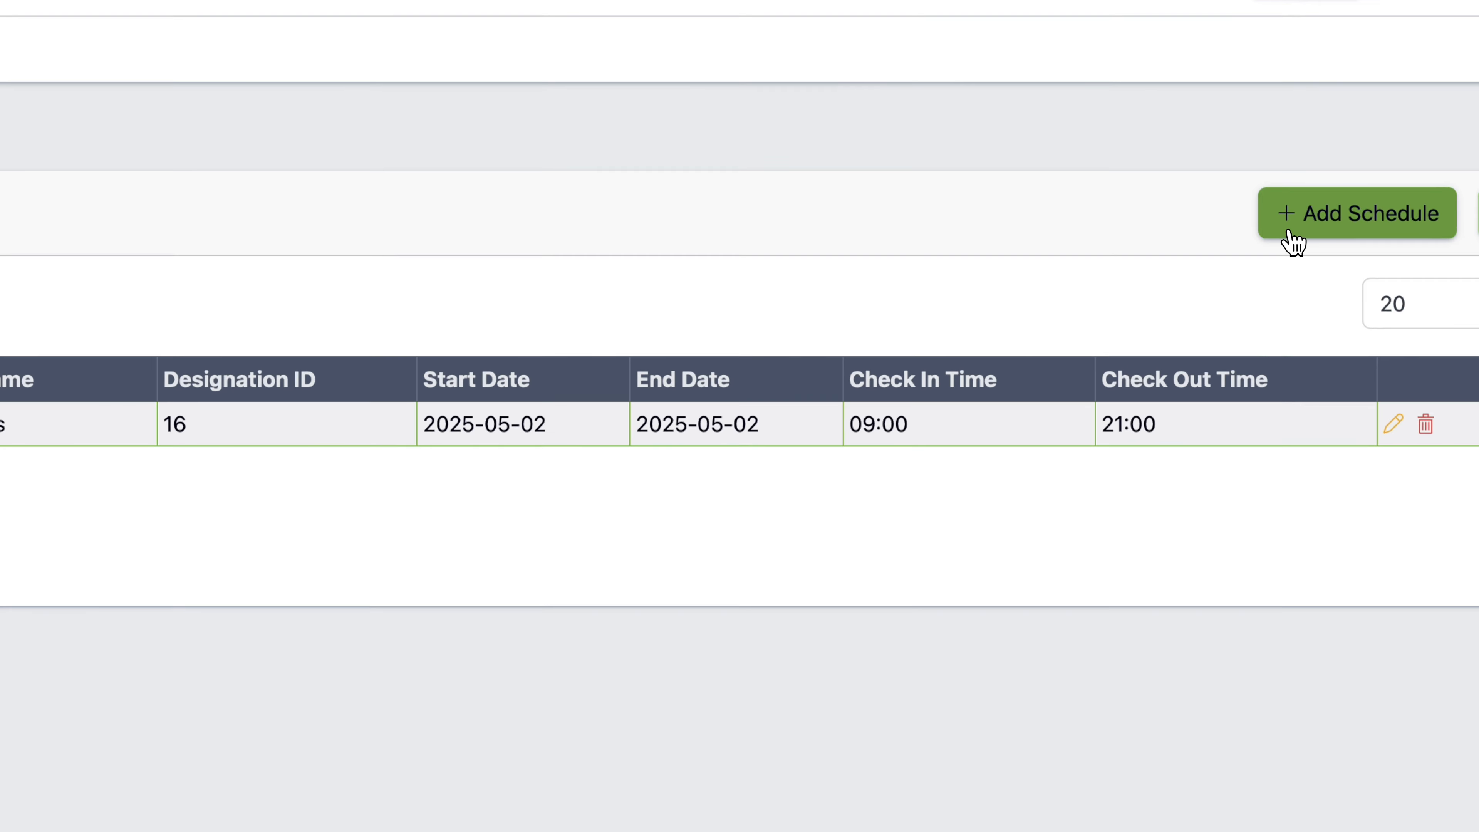
click(1288, 221)
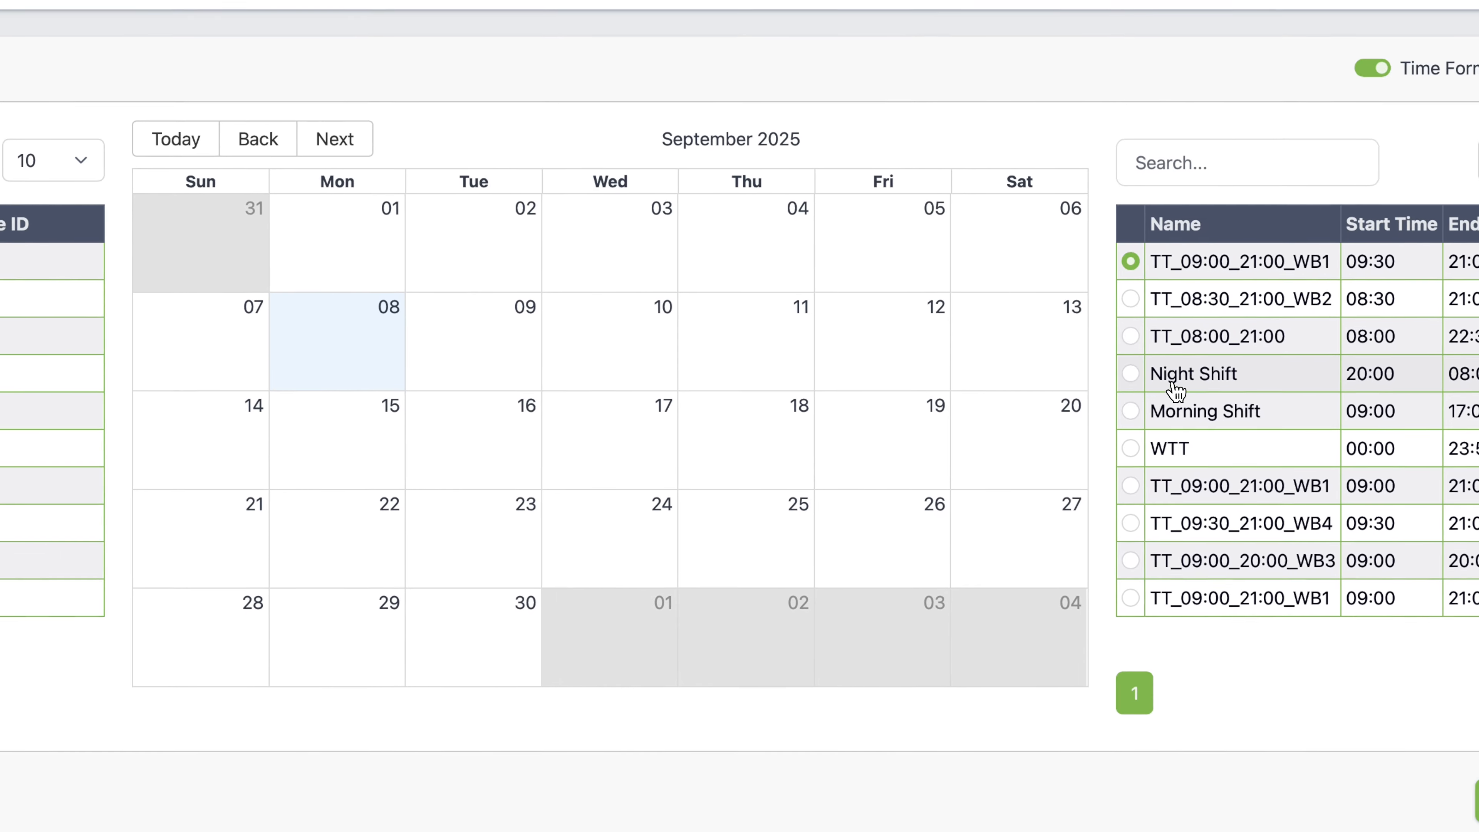
click(1175, 378)
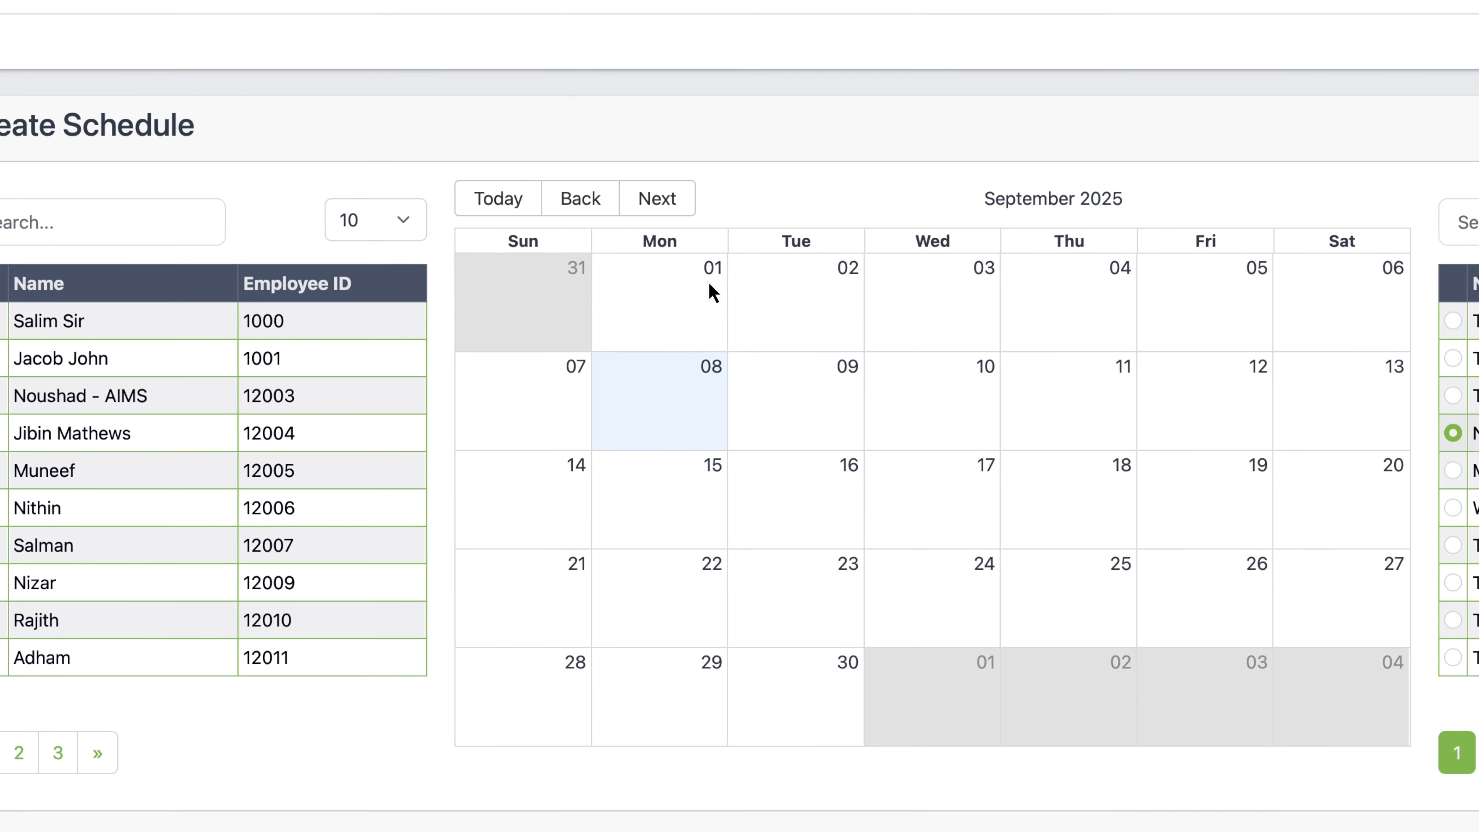
Step: Assign Night Shift to September 1, 2 and 3, 2025 in the calendar and submit the temporary schedule
drag(386, 230, 495, 244)
click(914, 291)
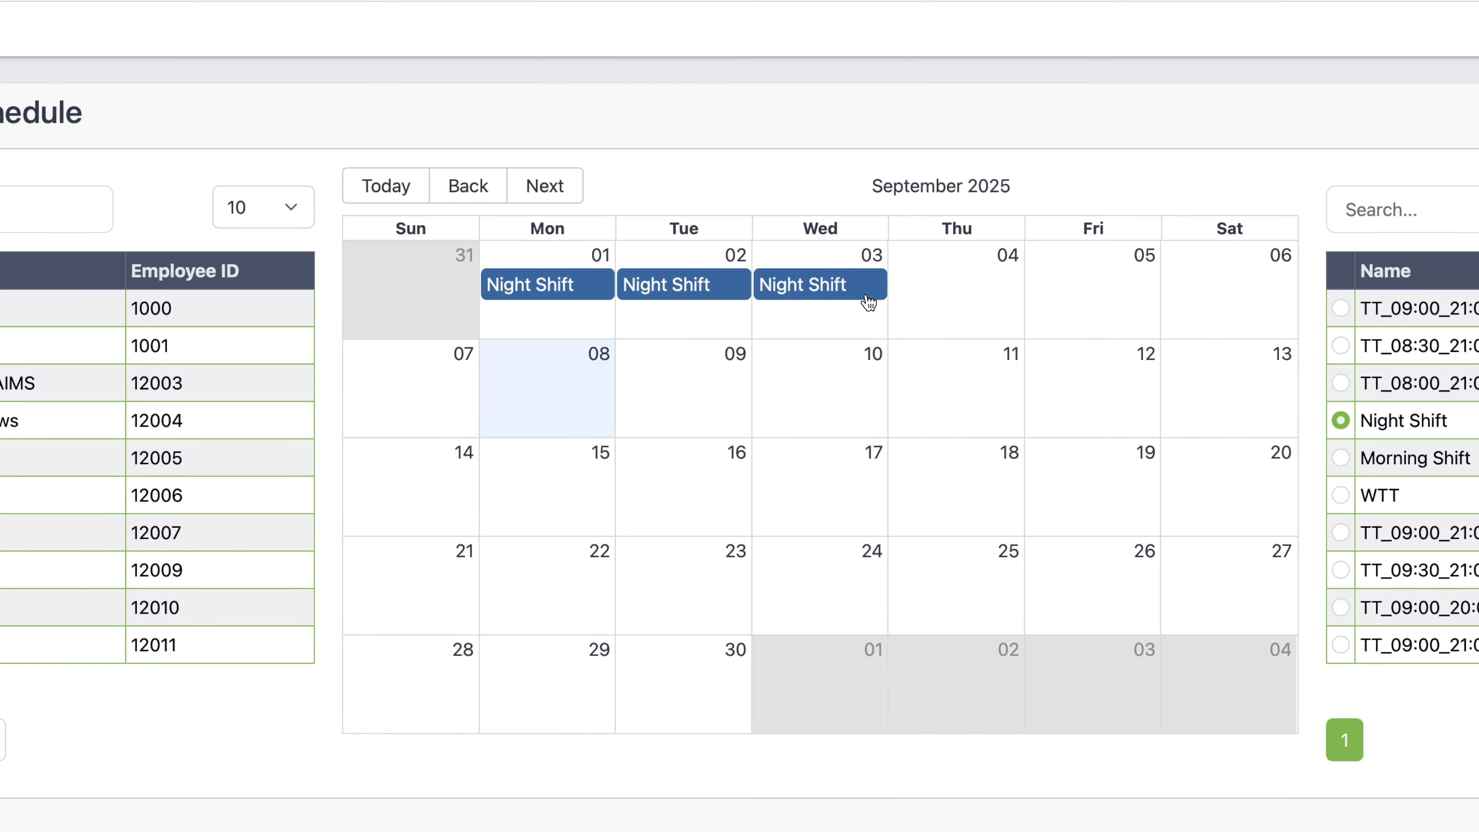
click(1059, 297)
drag(990, 304, 328, 375)
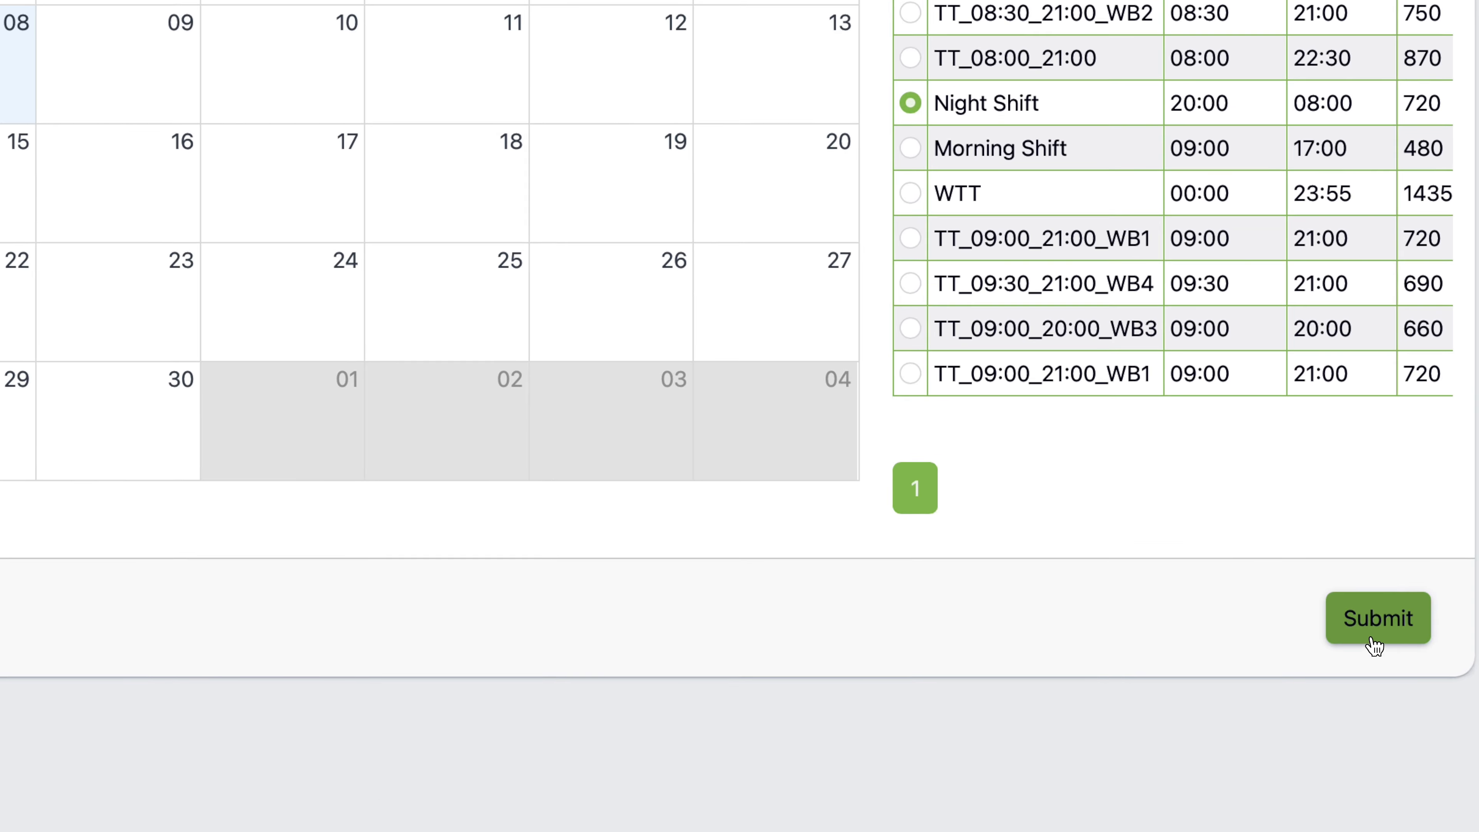
click(1363, 633)
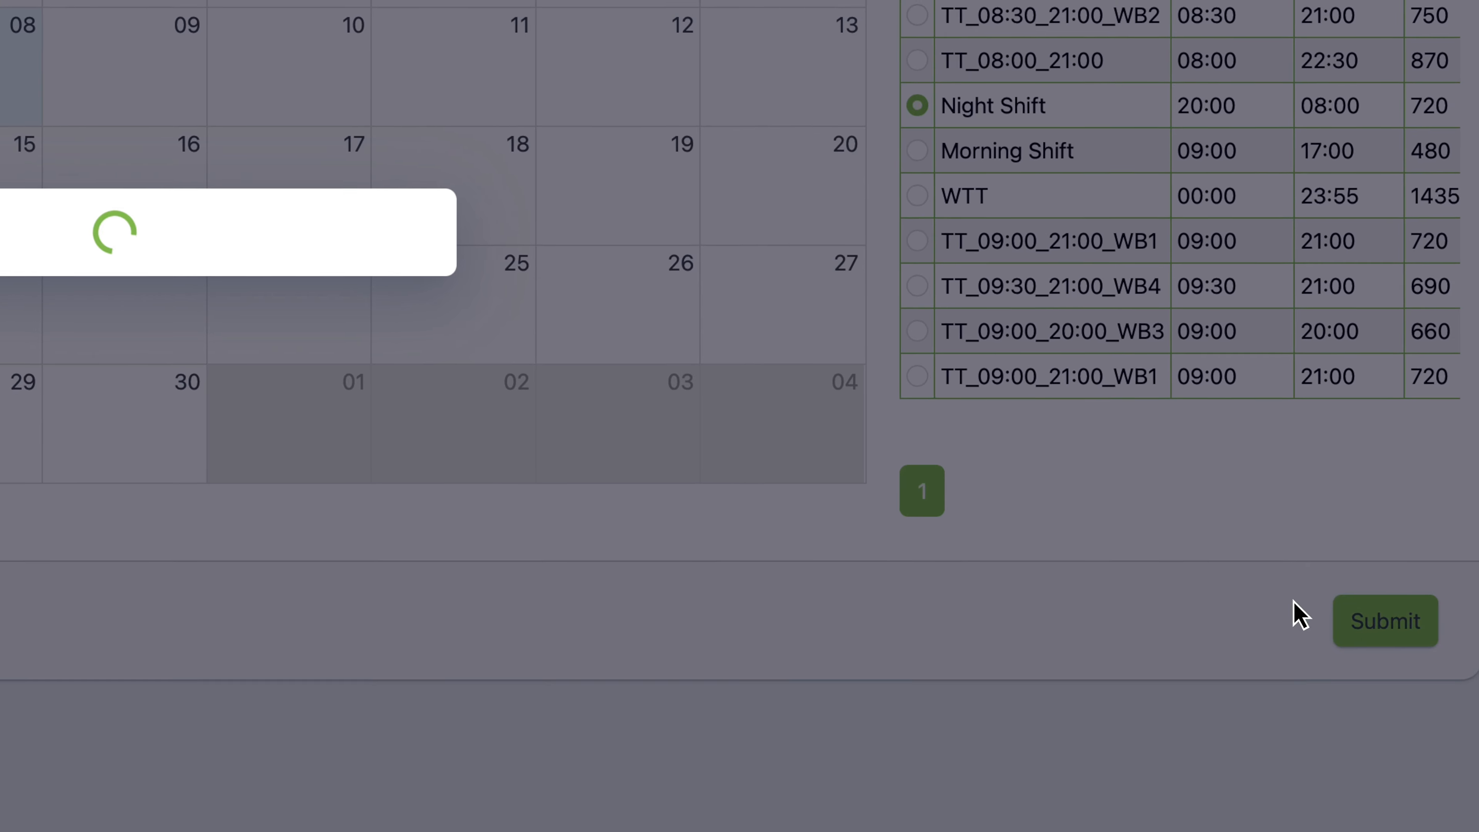